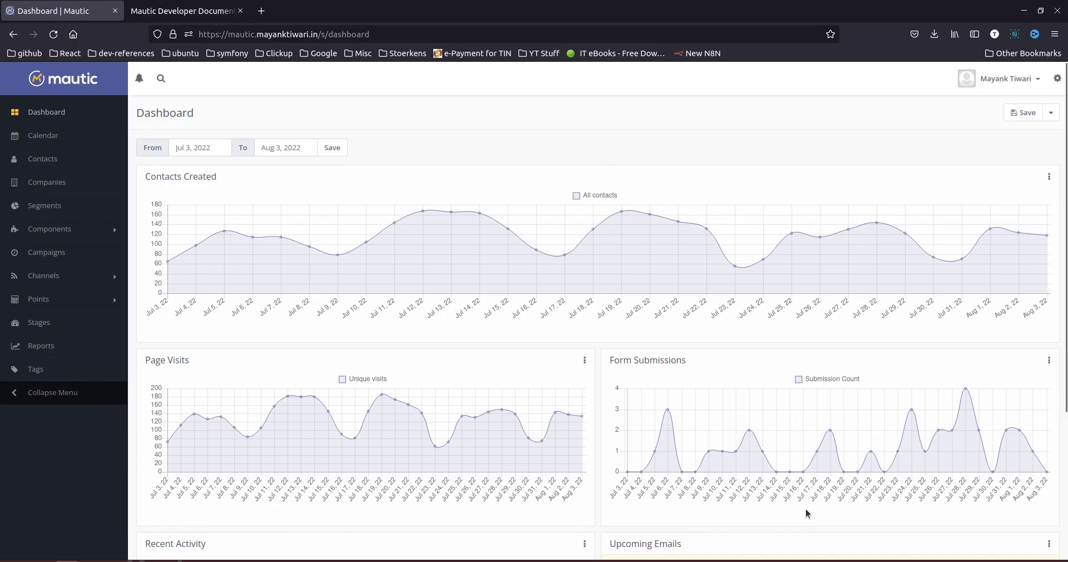
# - Open Mautic's global Configuration page from the gear-icon Settings panel
pyautogui.scroll(-4, 889, 428)
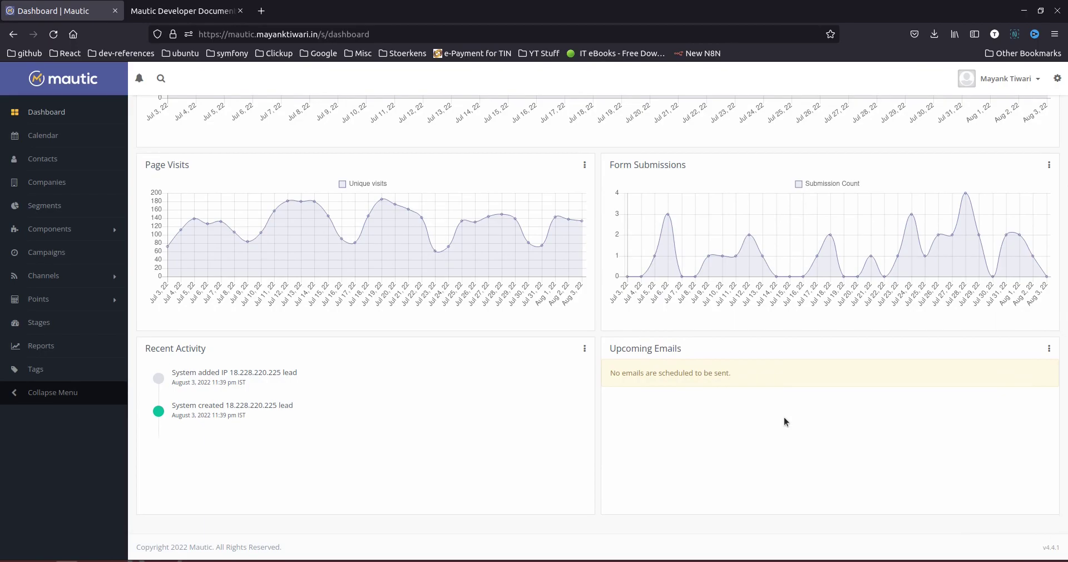
pyautogui.scroll(4, 780, 411)
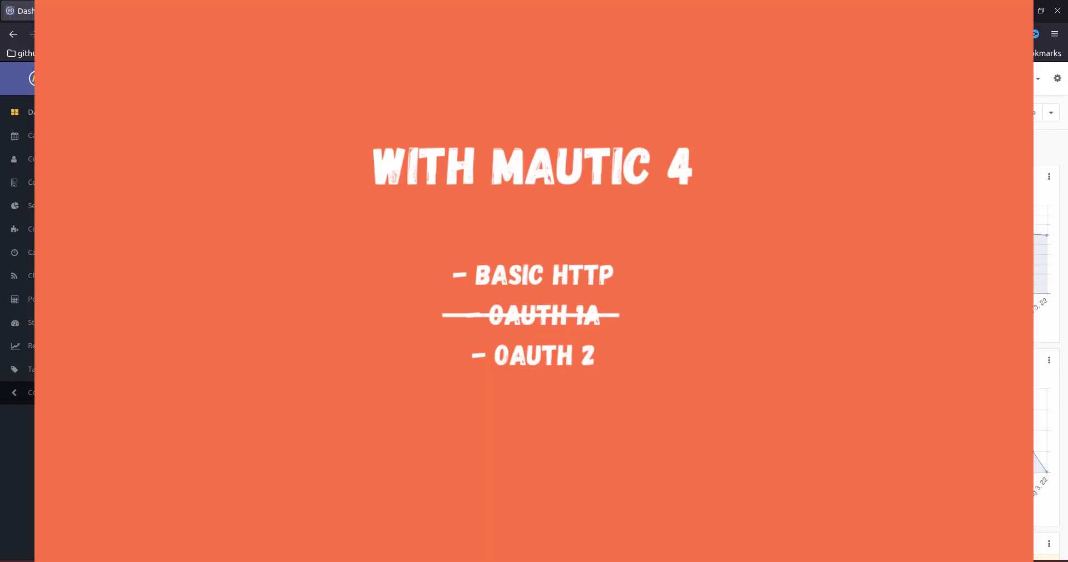
pyautogui.click(1057, 79)
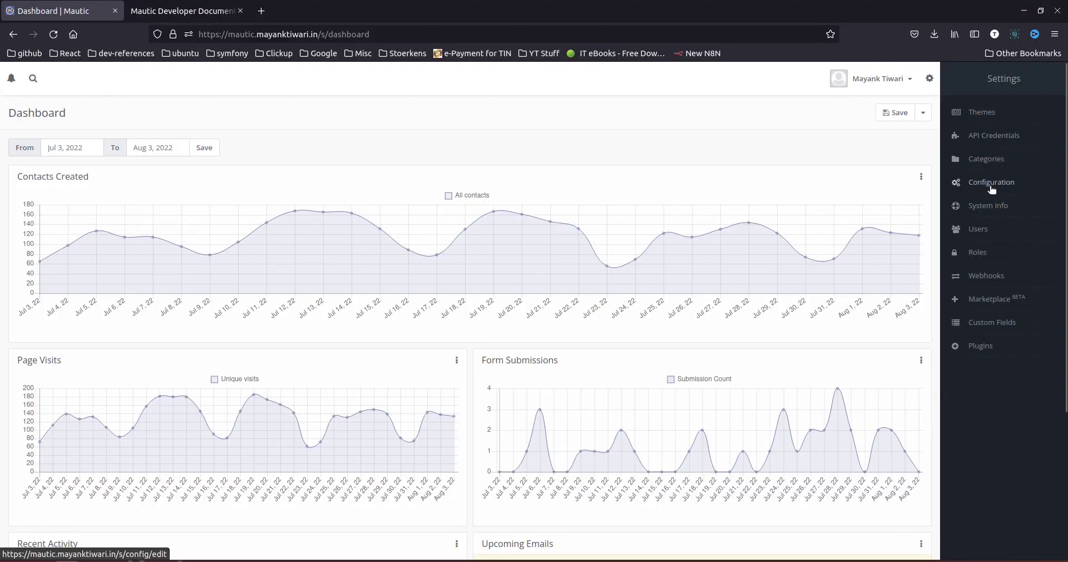
pyautogui.click(989, 186)
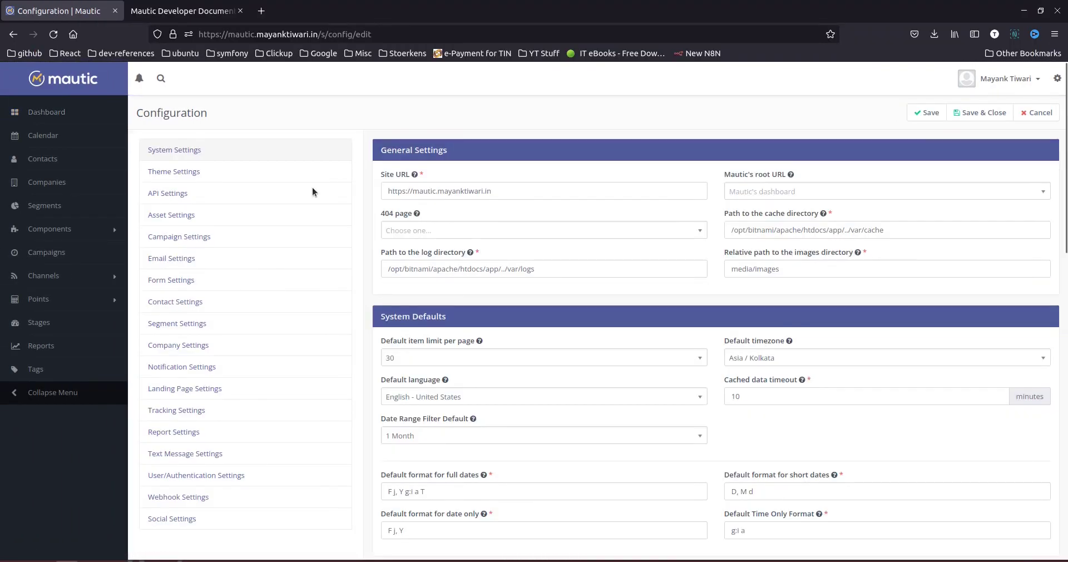
# - Confirm API and HTTP basic auth are enabled, view the empty OAuth 2 credentials list, then return to the docs
pyautogui.click(173, 198)
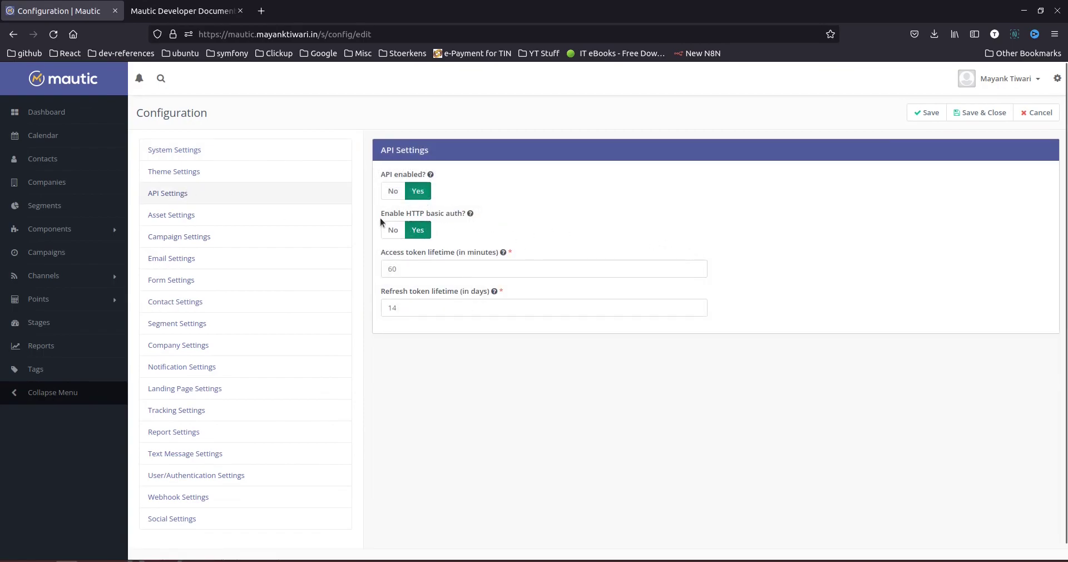
pyautogui.moveTo(422, 218)
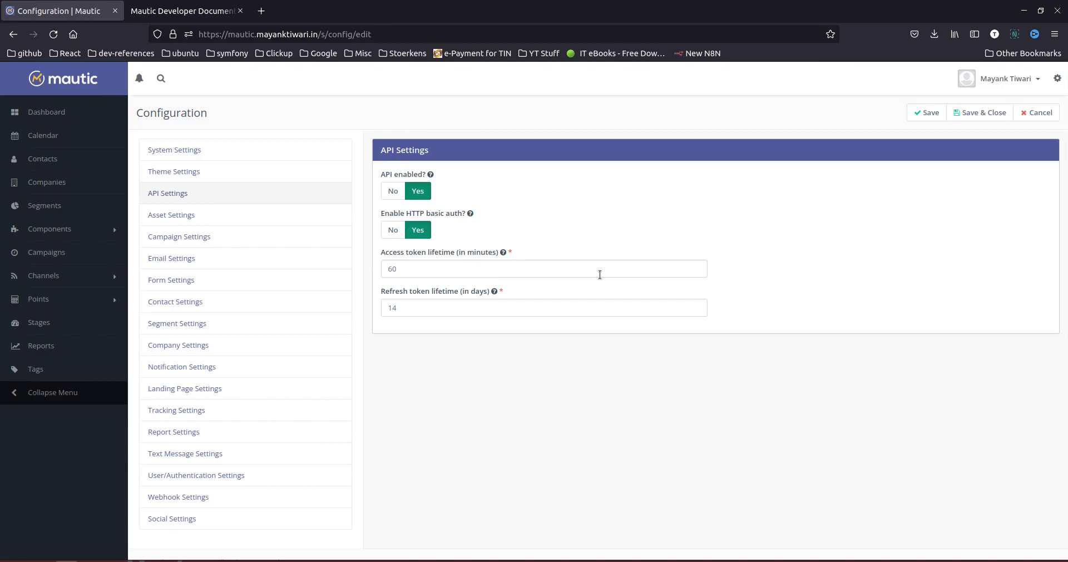
pyautogui.click(1058, 78)
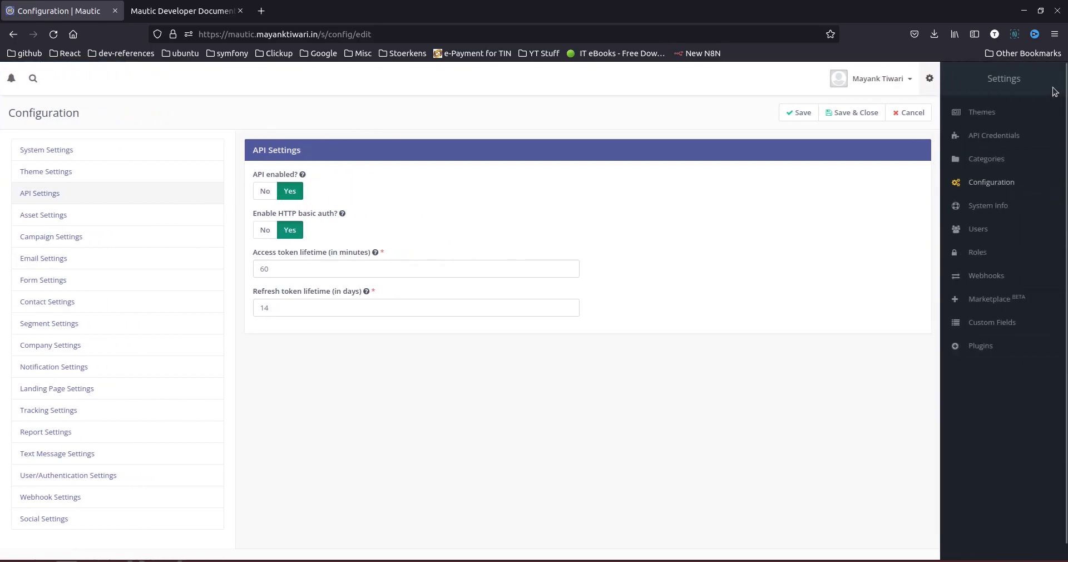
pyautogui.click(1000, 138)
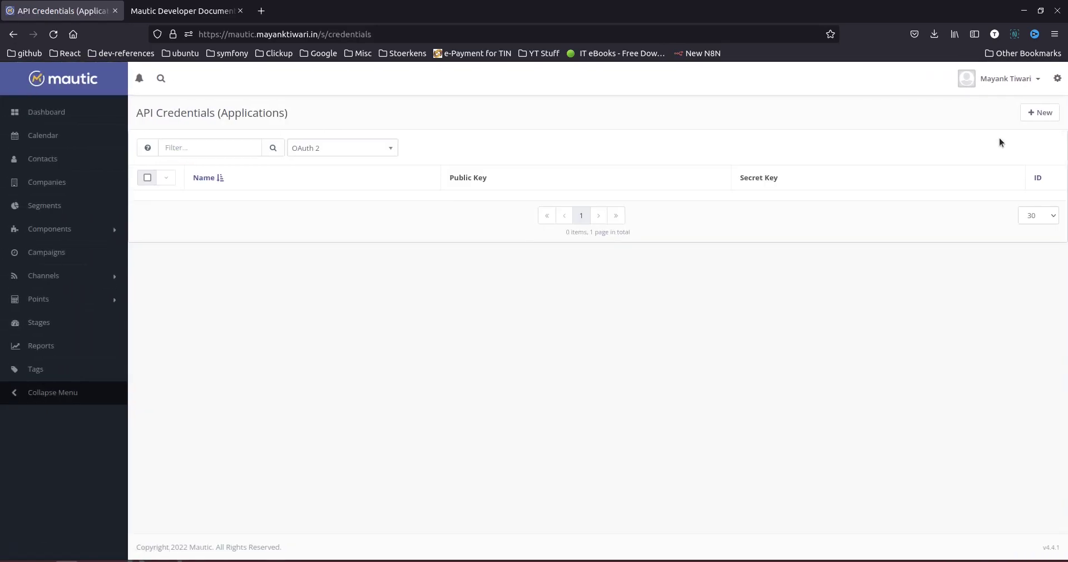
pyautogui.click(337, 149)
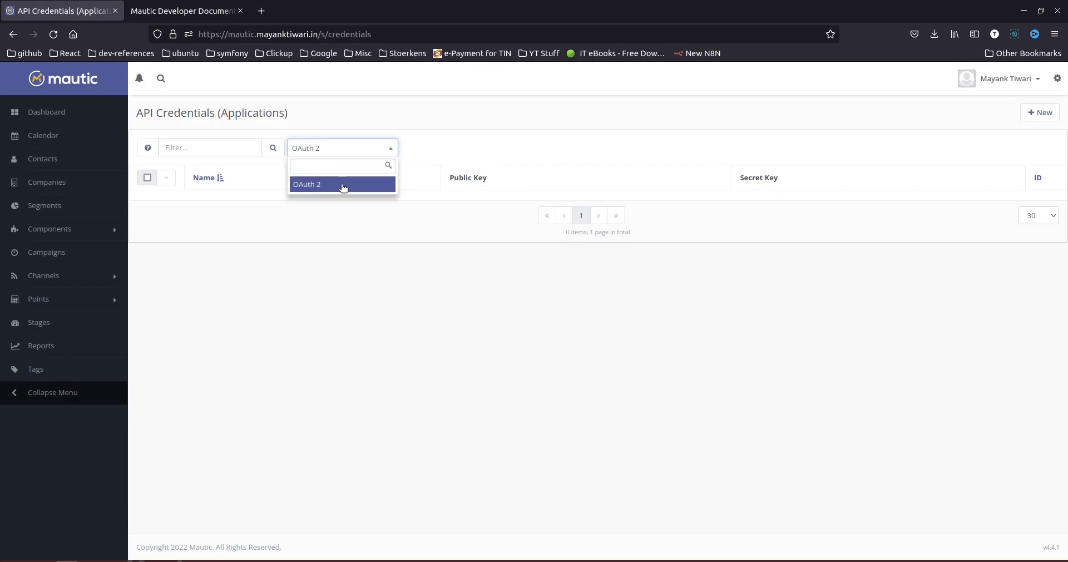
pyautogui.click(183, 12)
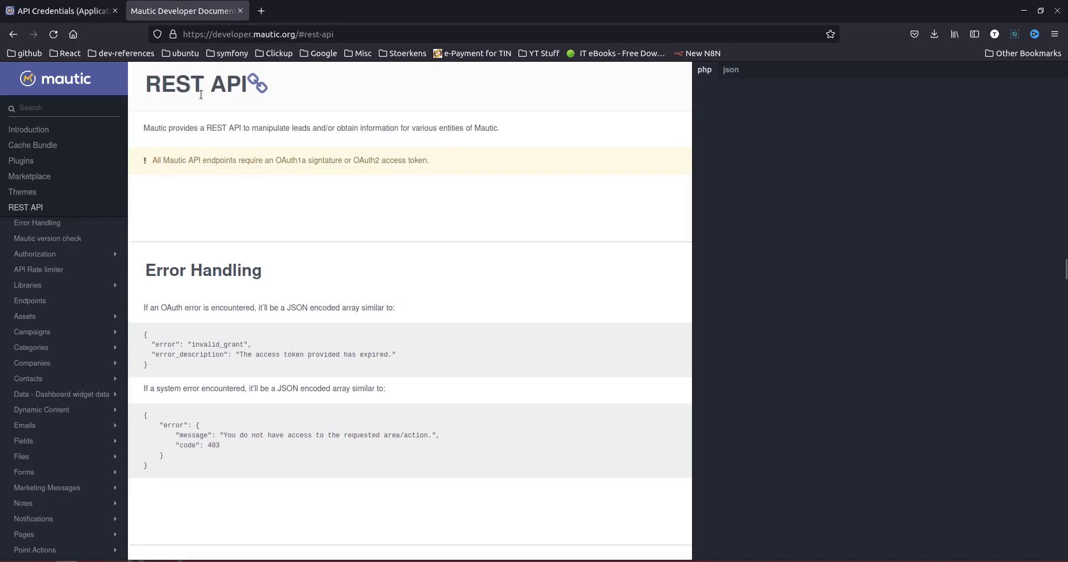
# - Scroll the docs to Authorization, highlight the OAUTH 1A heading, and jump to the OAuth 2 section
pyautogui.scroll(-10, 373, 369)
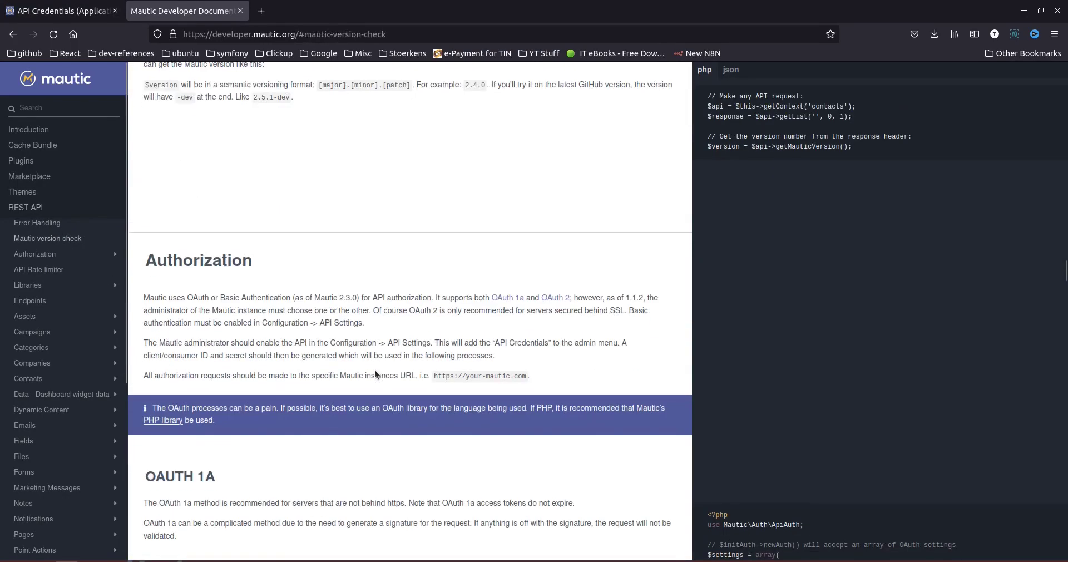
pyautogui.scroll(-5, 372, 369)
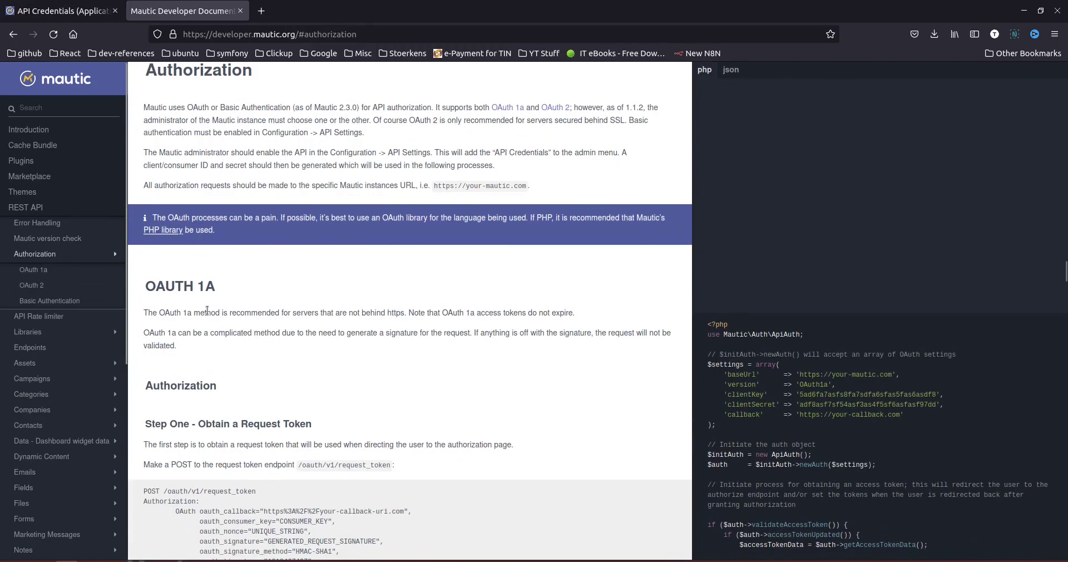
pyautogui.scroll(-1, 188, 285)
pyautogui.scroll(-1, 188, 285)
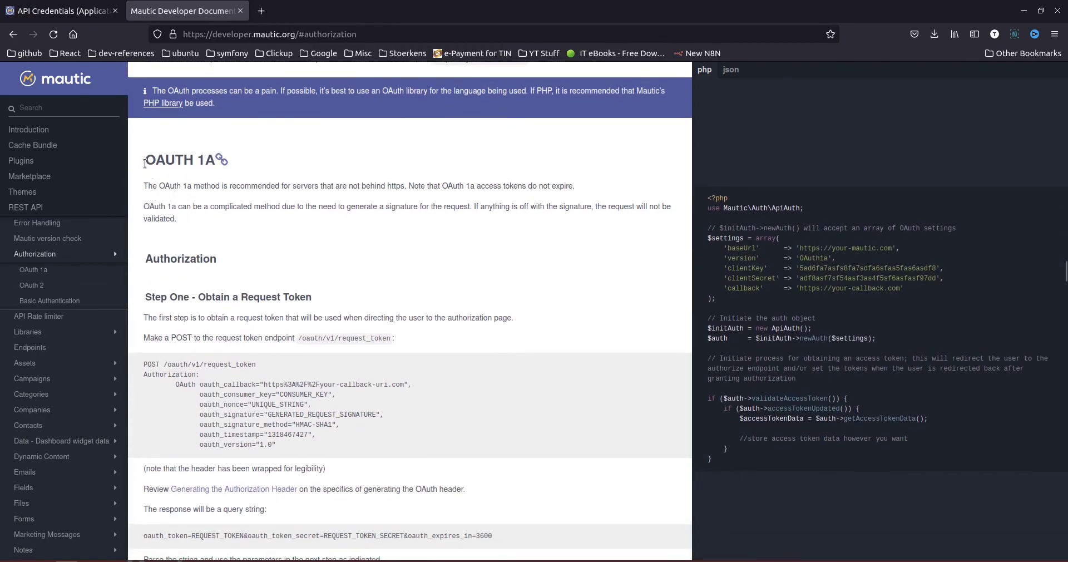
pyautogui.moveTo(144, 163); pyautogui.dragTo(202, 170)
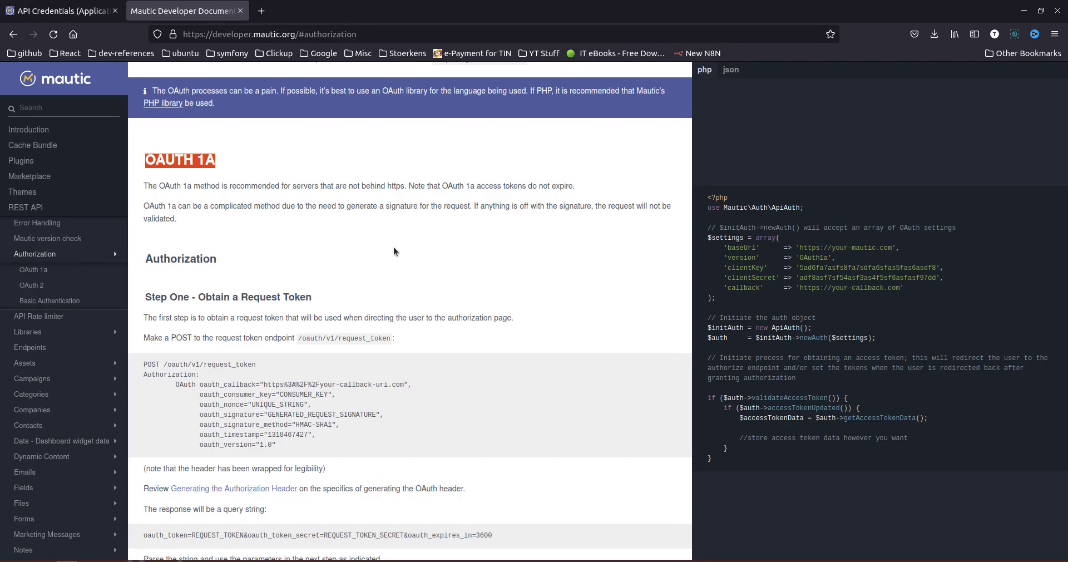
pyautogui.click(35, 286)
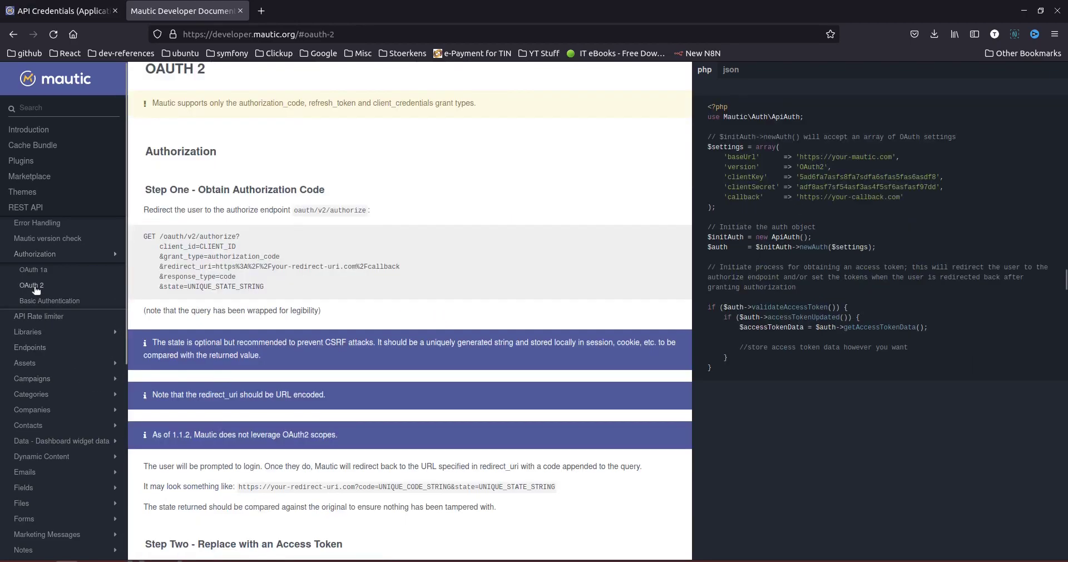
pyautogui.scroll(2, 184, 134)
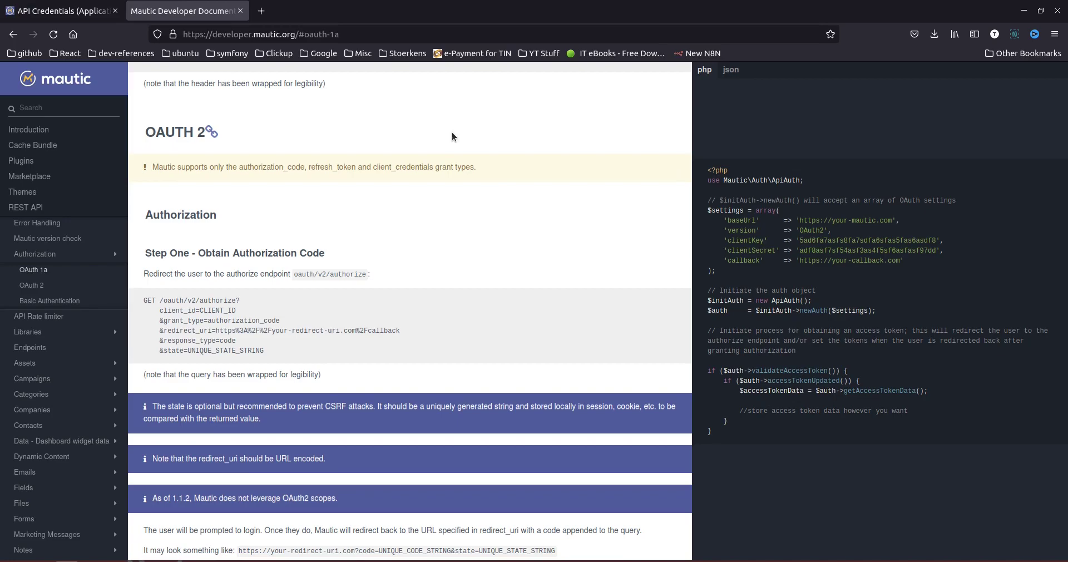
# - Return to Mautic and show API Settings in the Configuration page
pyautogui.click(76, 15)
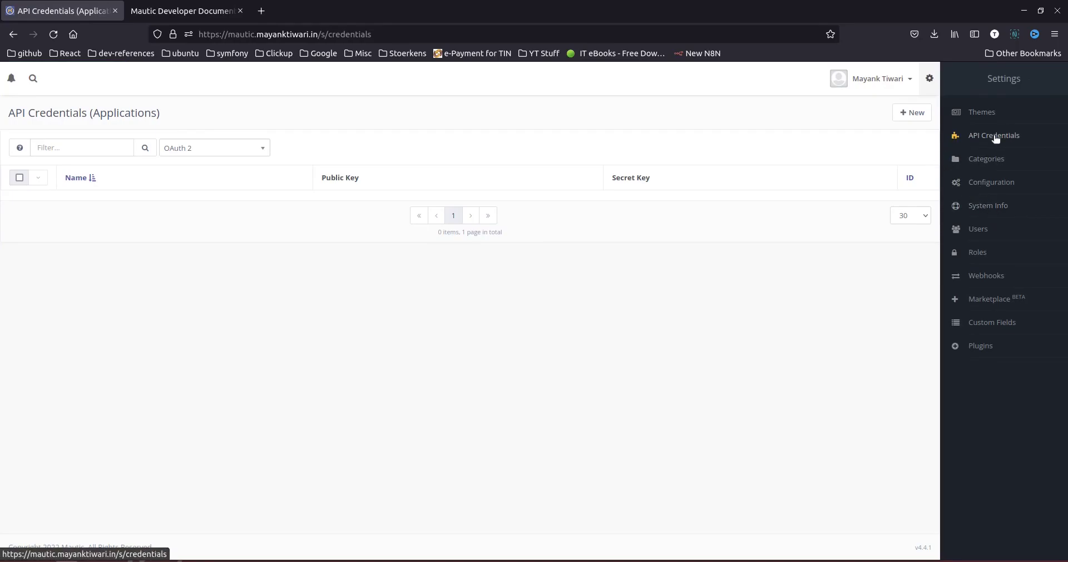
pyautogui.click(989, 182)
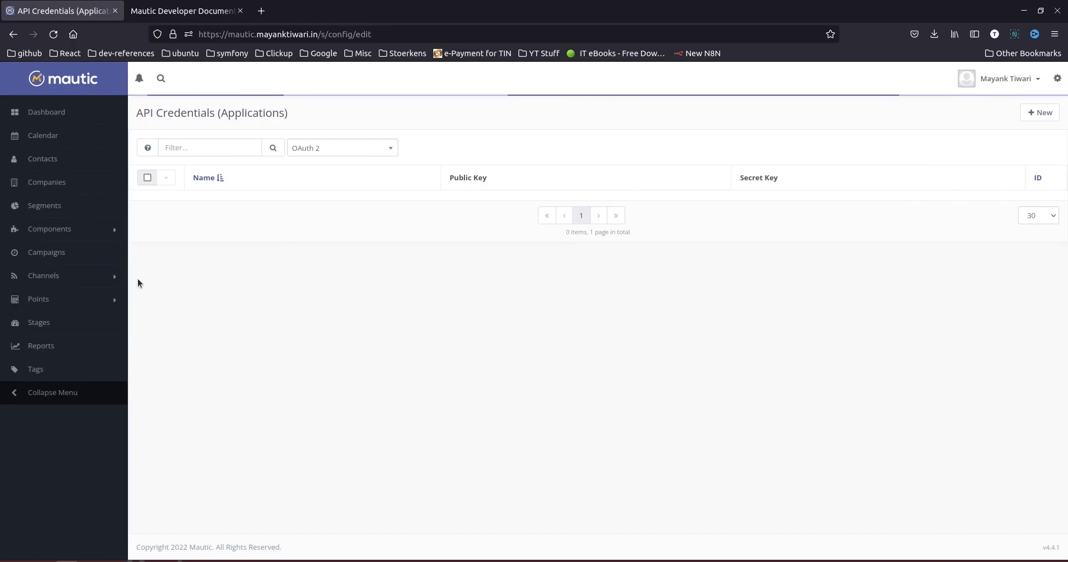
pyautogui.click(164, 194)
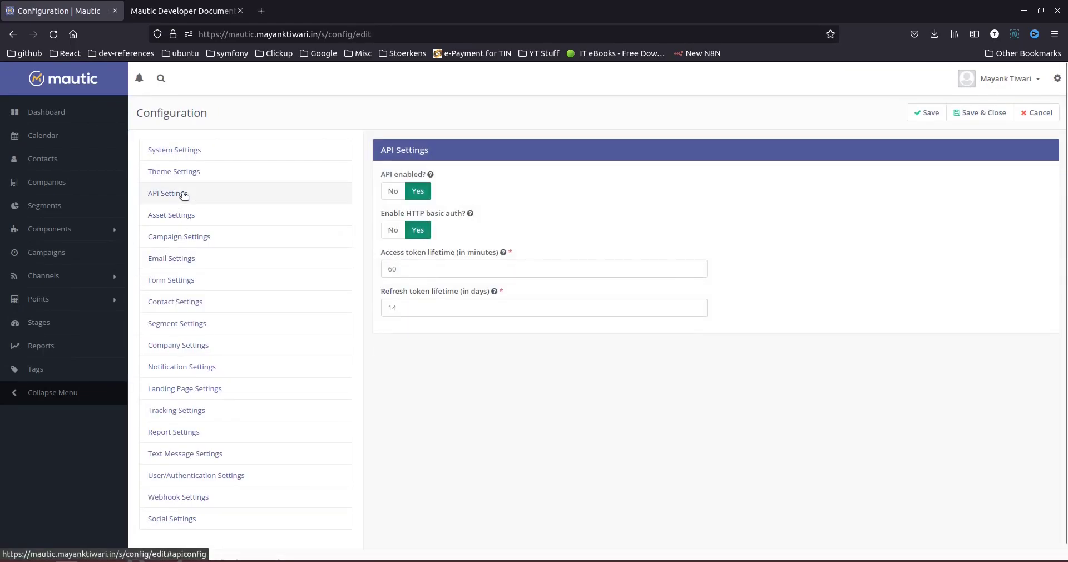
# - Toggle API enabled and HTTP basic auth off and back to Yes, then return to the docs
pyautogui.click(401, 196)
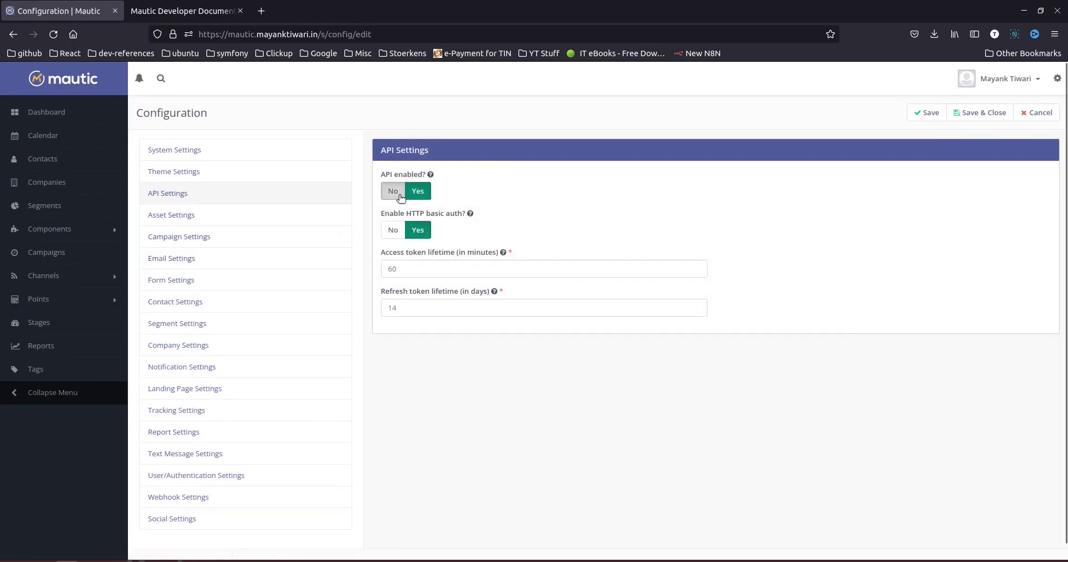
pyautogui.click(392, 230)
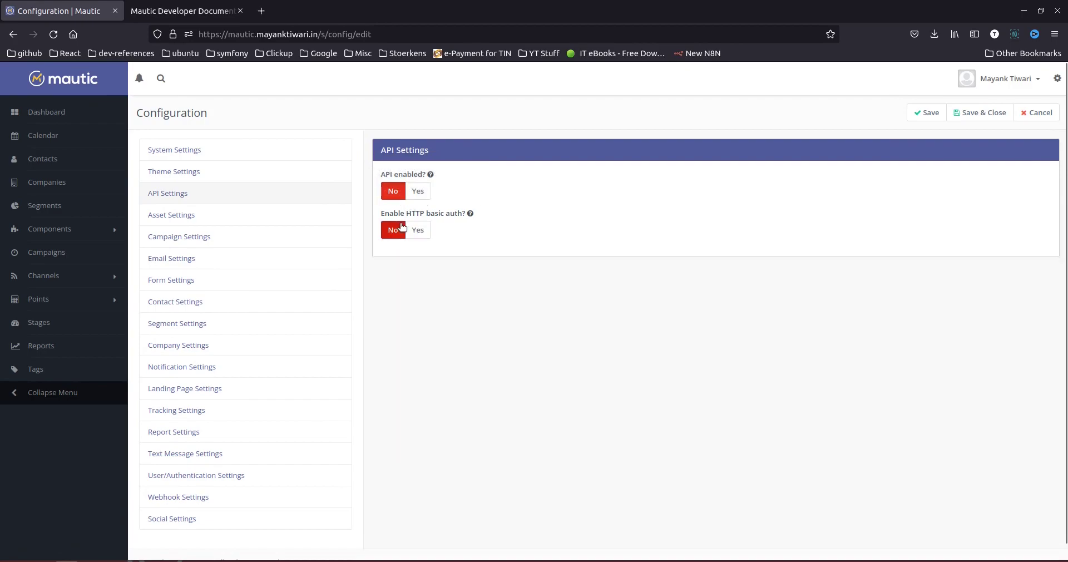
pyautogui.click(418, 192)
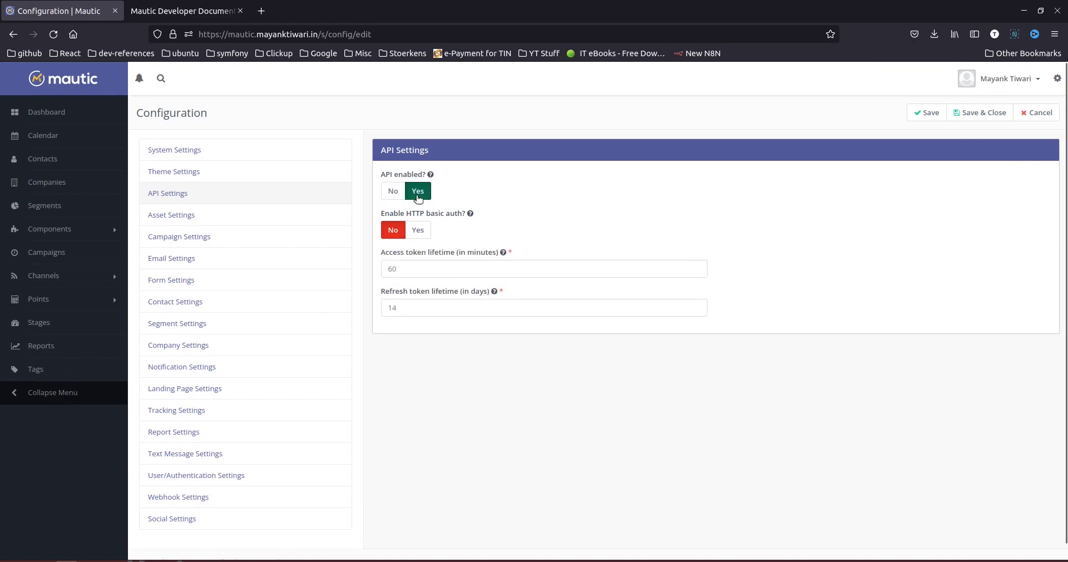
pyautogui.moveTo(415, 212)
pyautogui.click(419, 230)
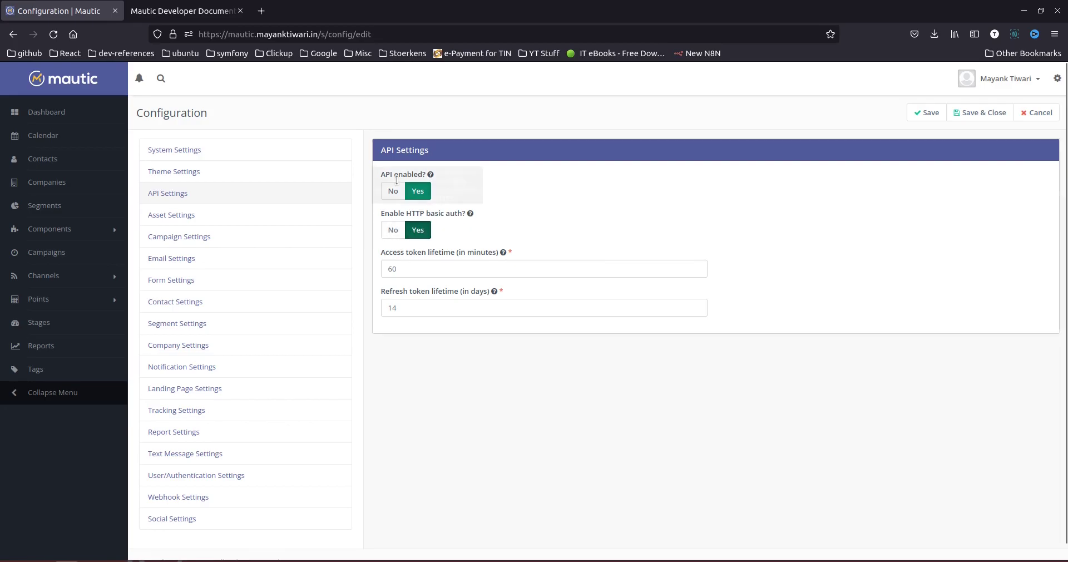
pyautogui.click(222, 12)
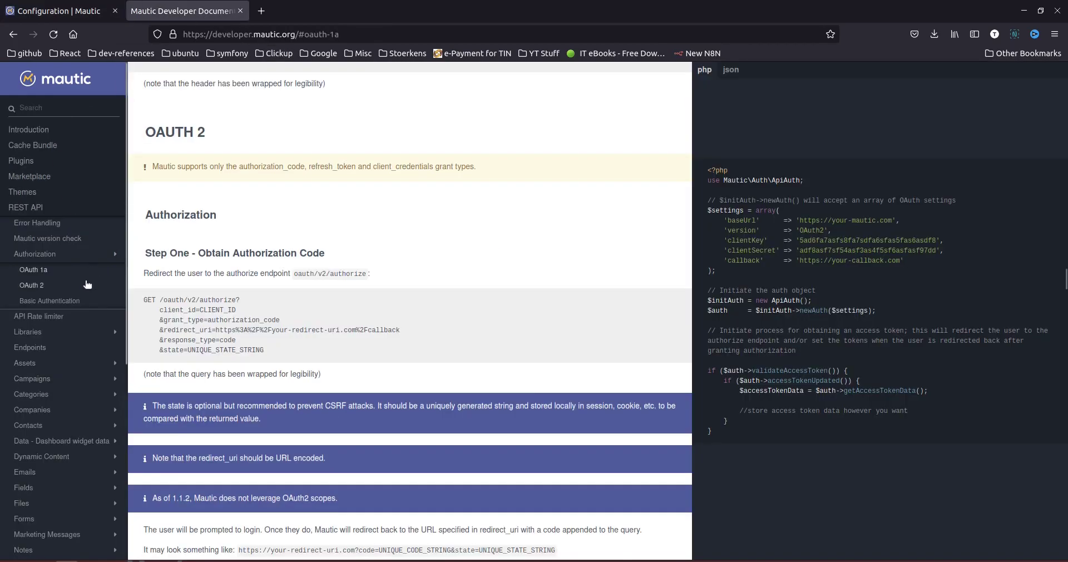
# - Read the Basic Authentication section, noting 'As of Mautic 2.3.0' and the Authorization header, then open n8n in a new tab
pyautogui.click(51, 303)
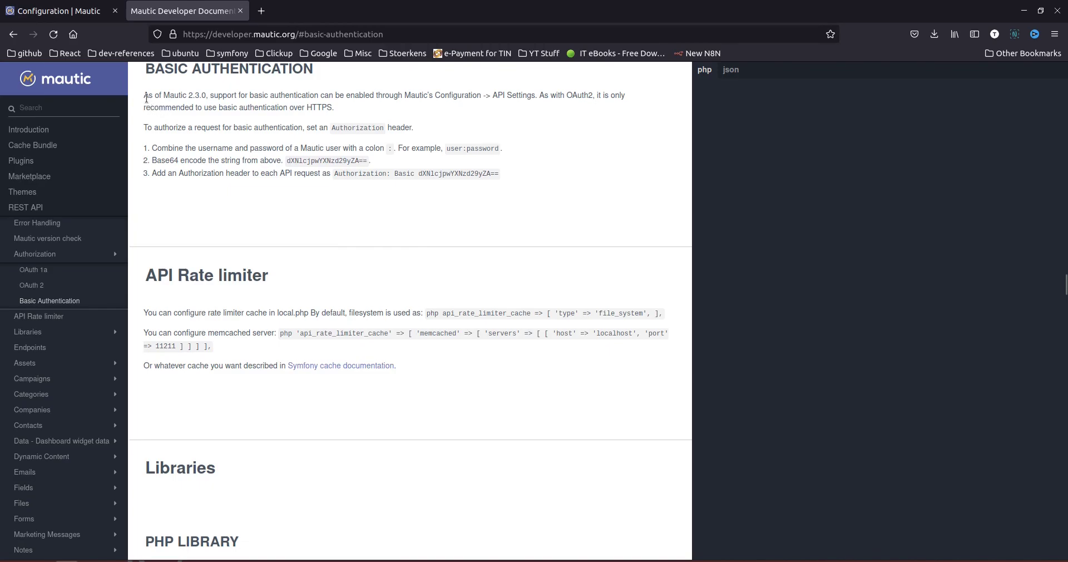
pyautogui.moveTo(144, 96); pyautogui.dragTo(206, 94)
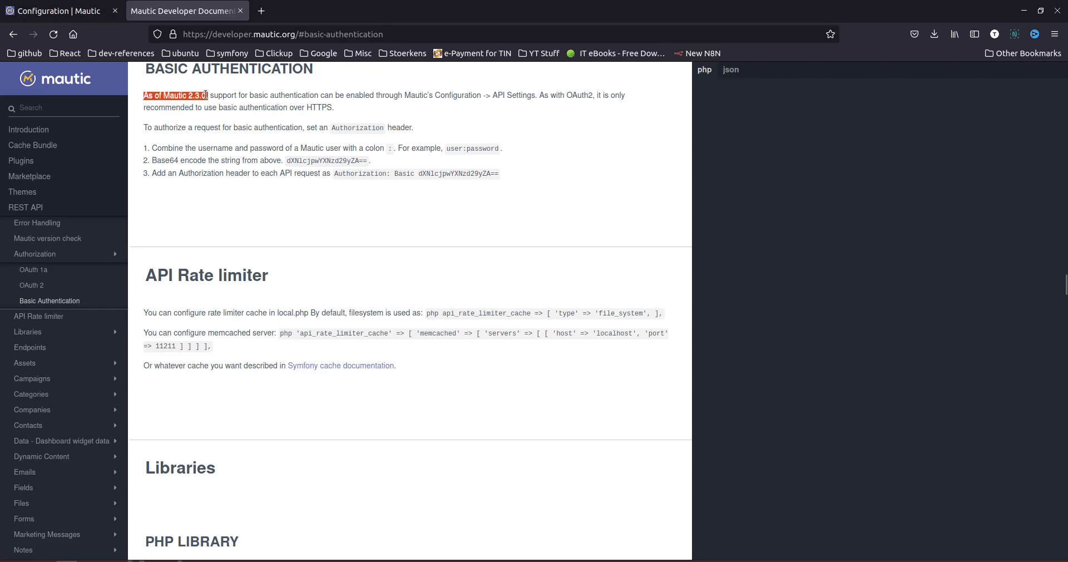
pyautogui.click(78, 11)
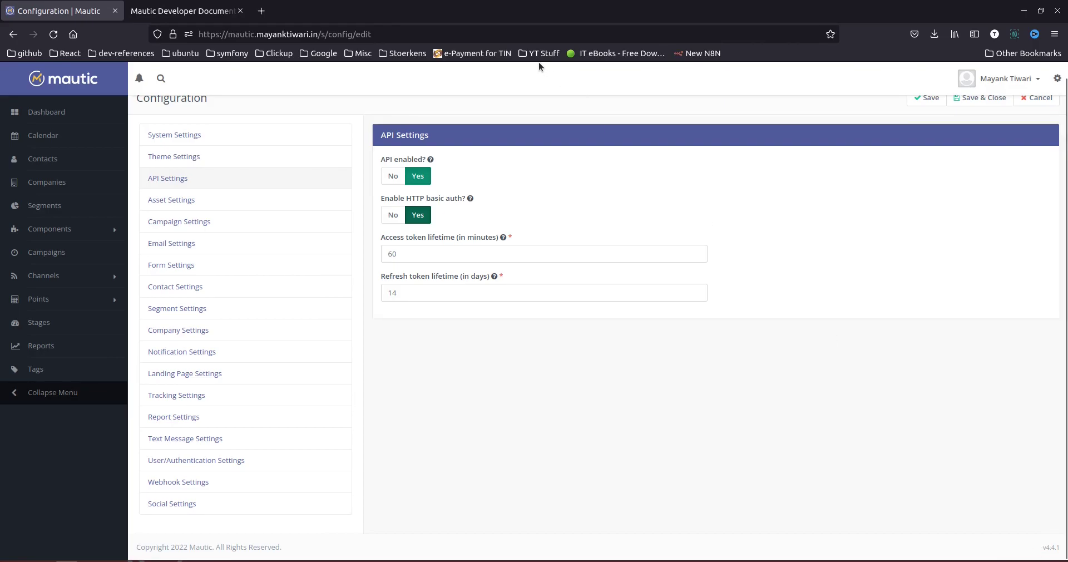
pyautogui.click(180, 8)
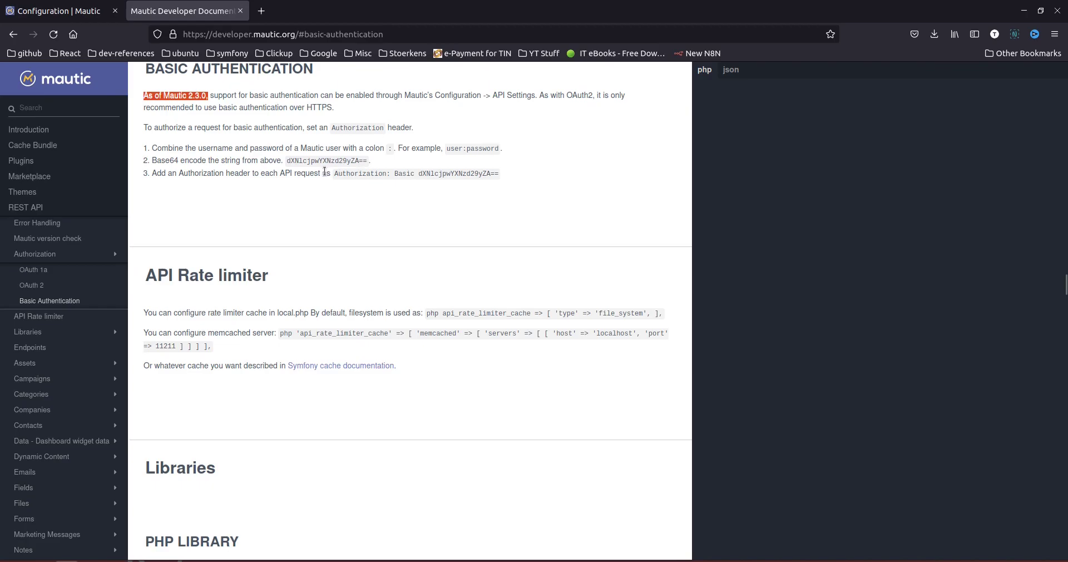
pyautogui.doubleClick(348, 173)
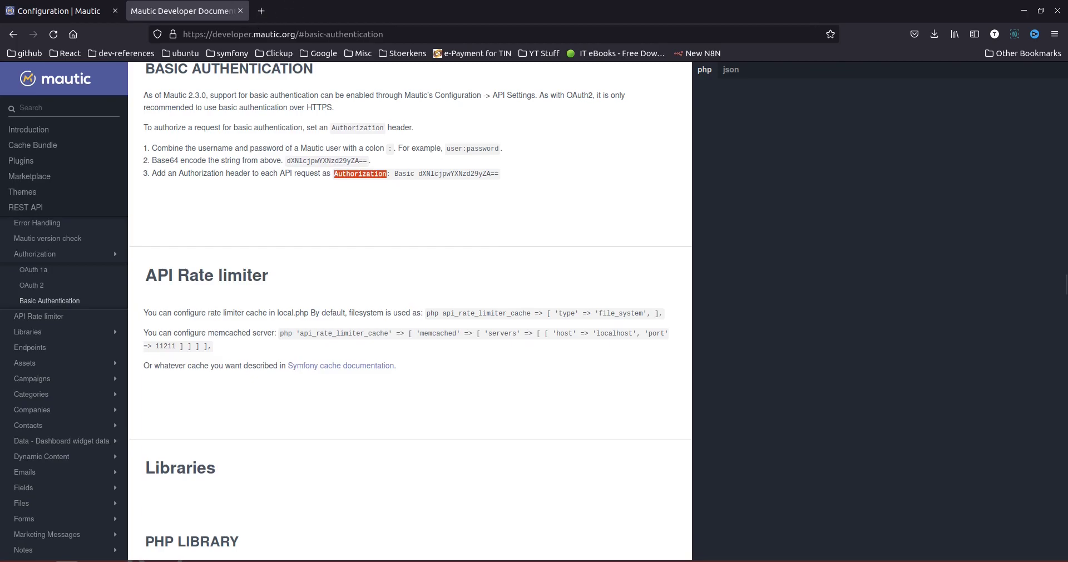
pyautogui.click(261, 12)
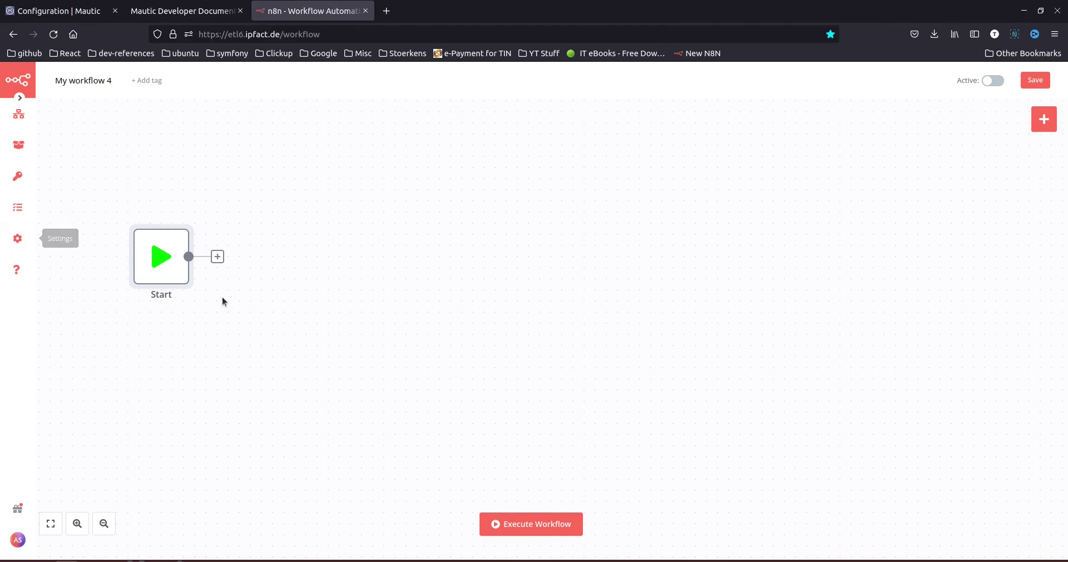
# - Add an HTTP Request node after the Start node via the 'http' search
pyautogui.click(217, 257)
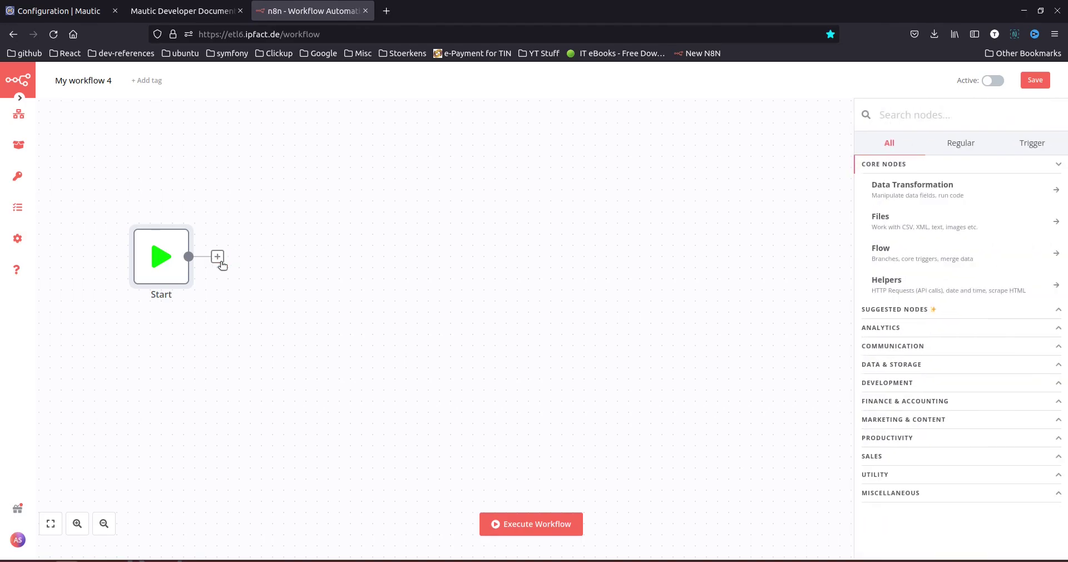
pyautogui.write('http')
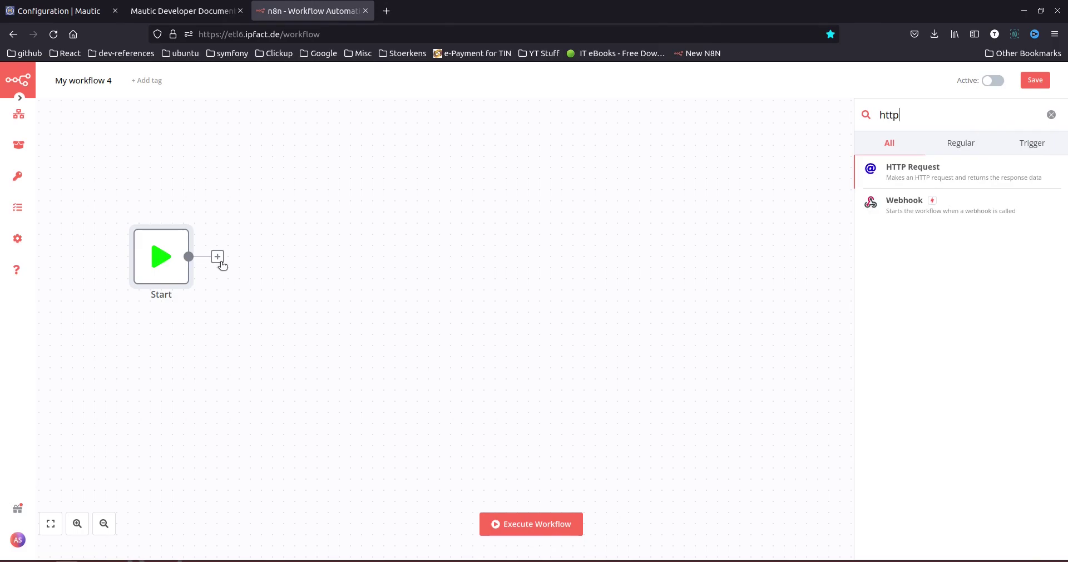
pyautogui.click(944, 185)
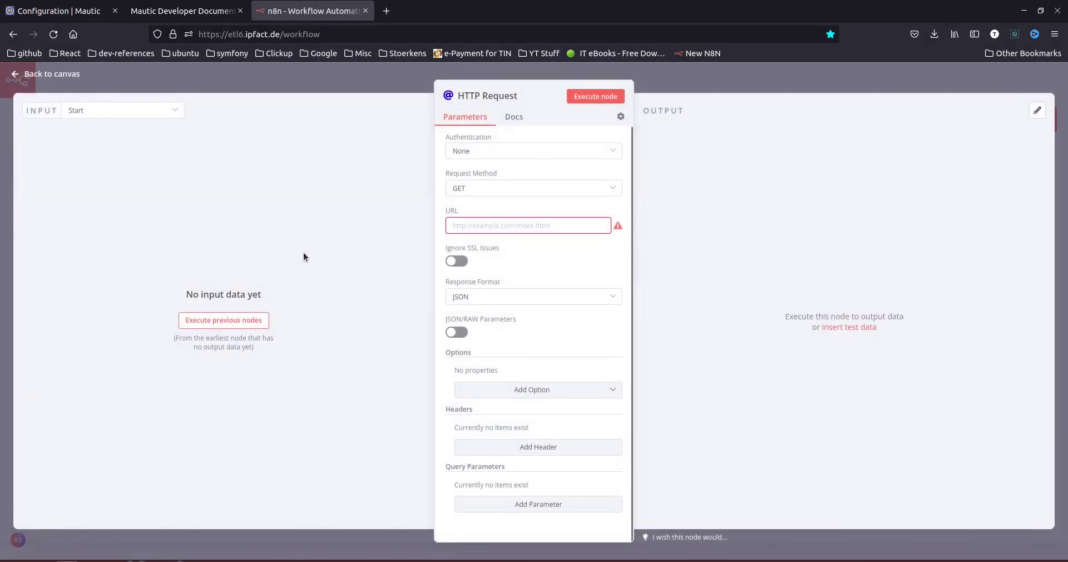
# - Set authentication to Generic Credential Type with Basic Auth and open its credential list
pyautogui.click(484, 157)
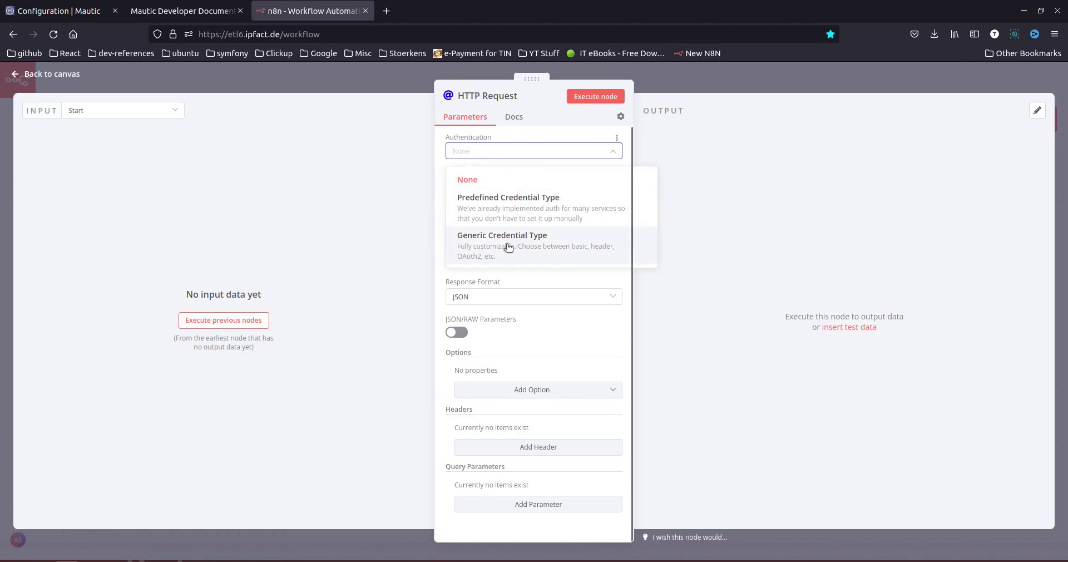
pyautogui.click(542, 248)
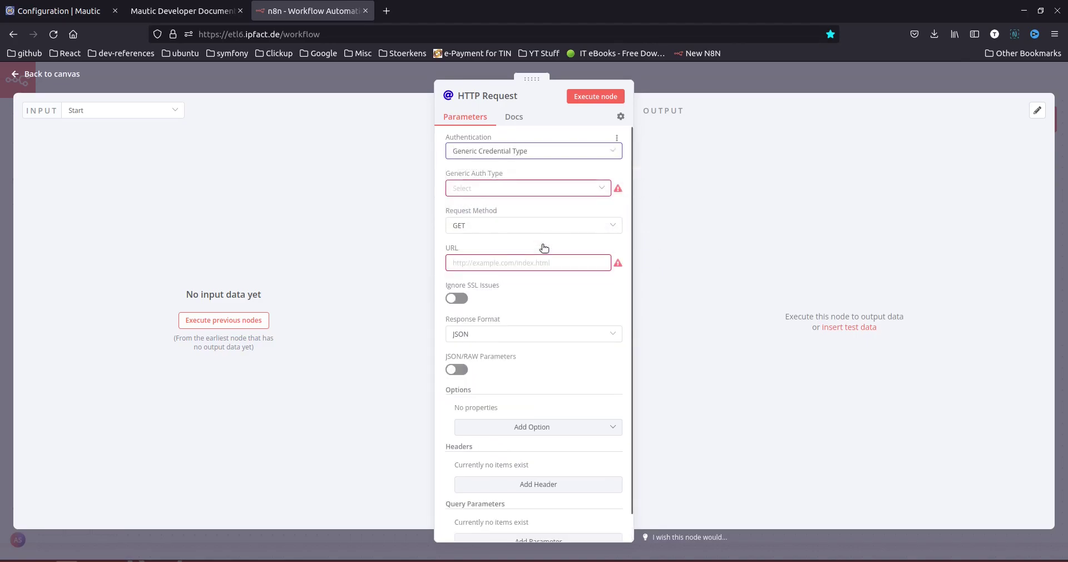
pyautogui.click(496, 190)
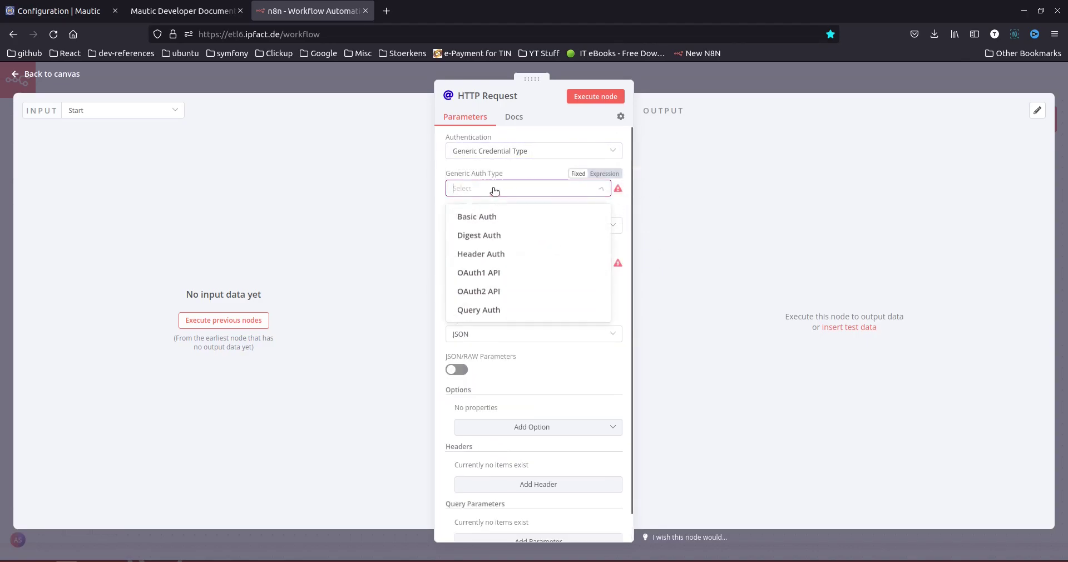
pyautogui.click(478, 217)
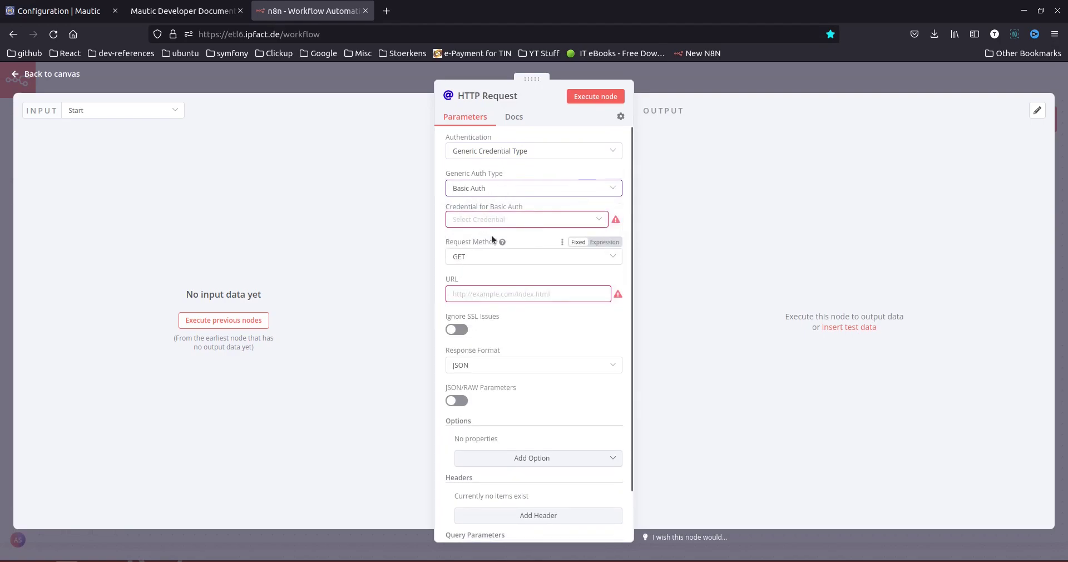
pyautogui.click(502, 221)
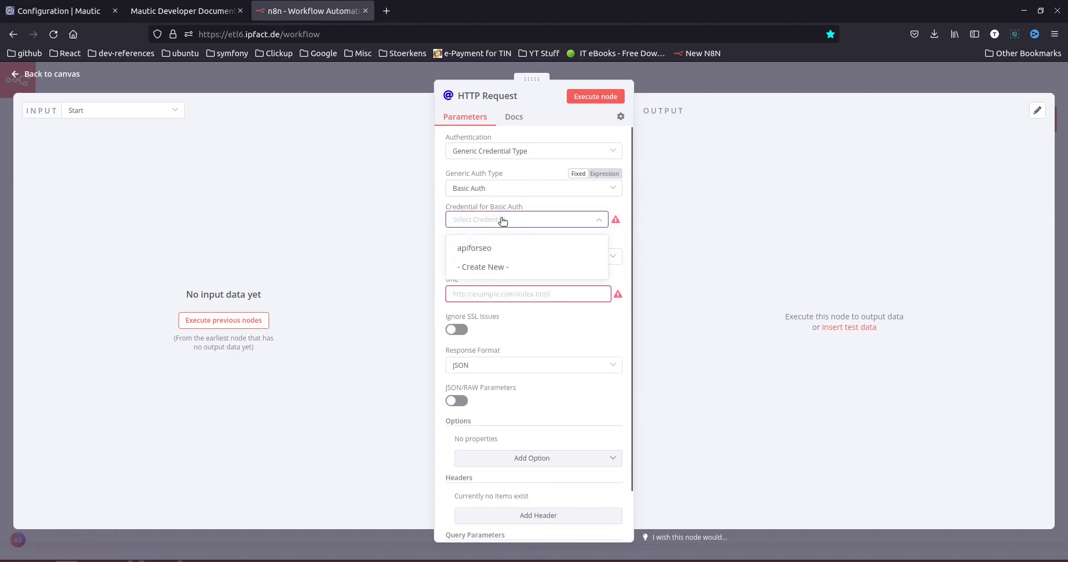
# - Create a new Basic Auth credential with the Mautic username and pasted password
pyautogui.click(479, 267)
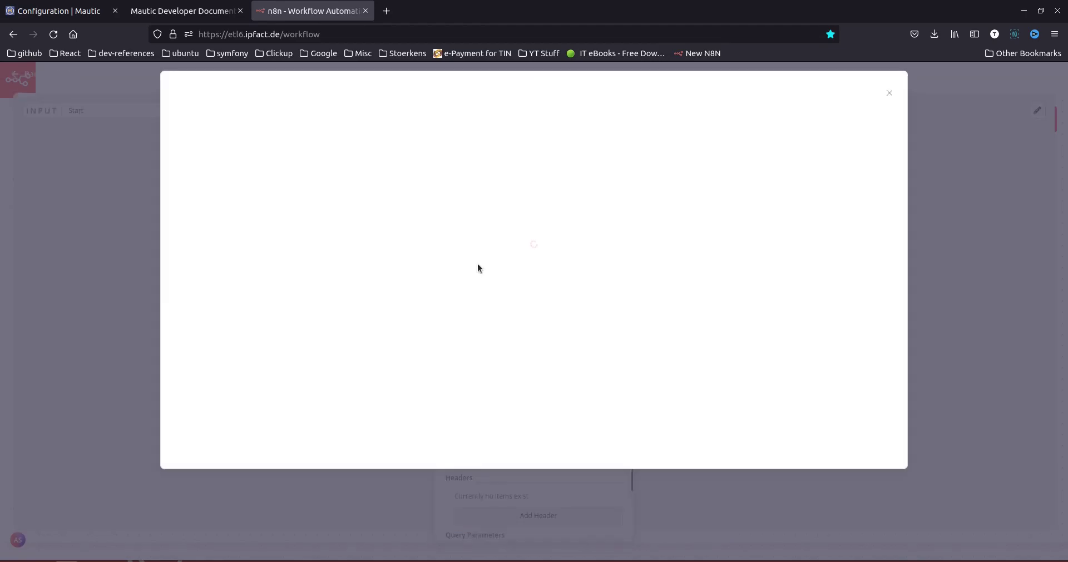
pyautogui.click(316, 175)
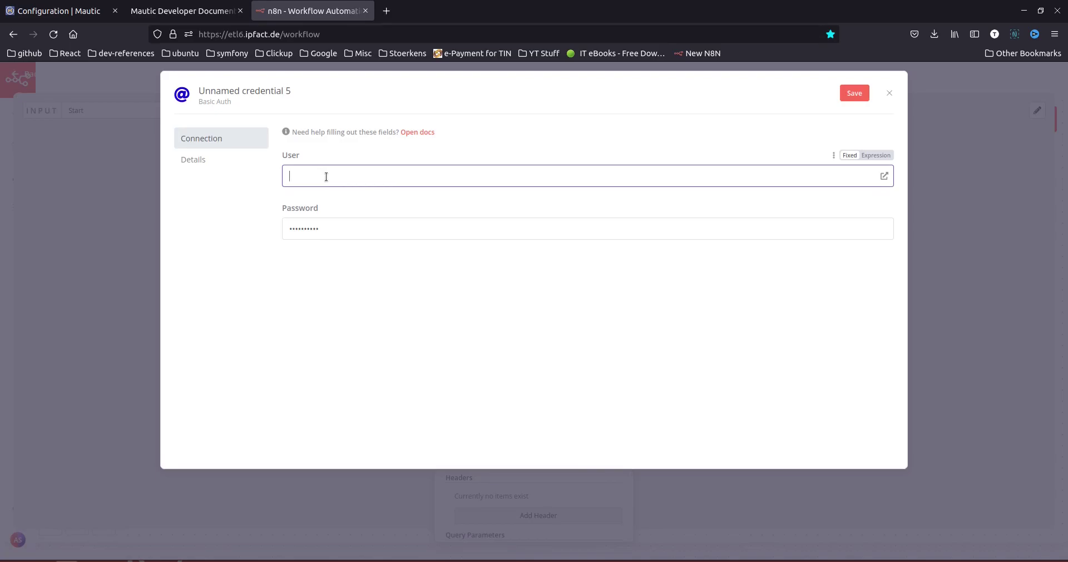
pyautogui.write('mayank')
pyautogui.click(334, 227)
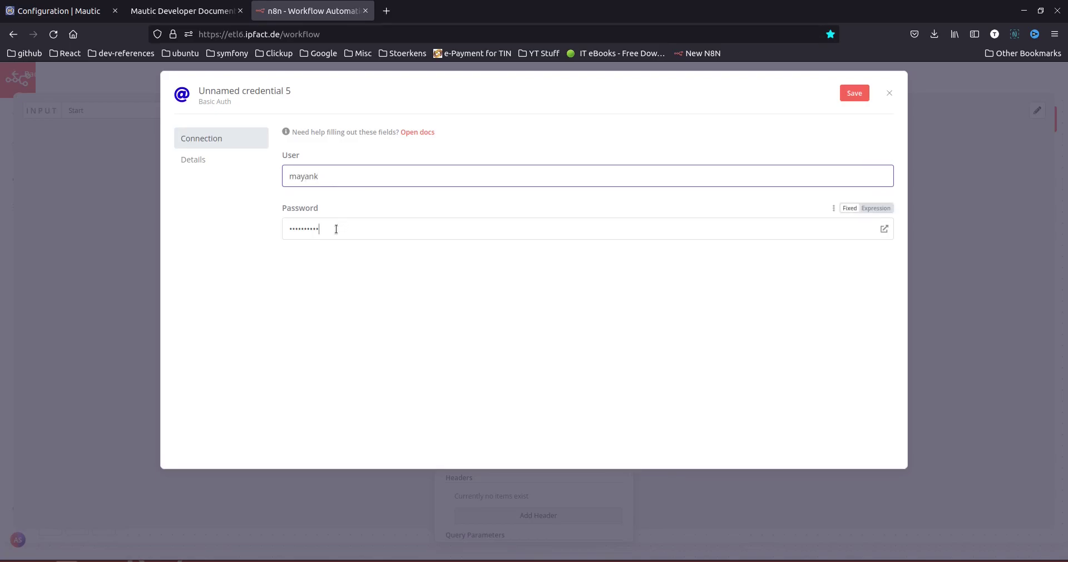
pyautogui.hotkey('ctrl', 'a')
pyautogui.press('BackSpace')
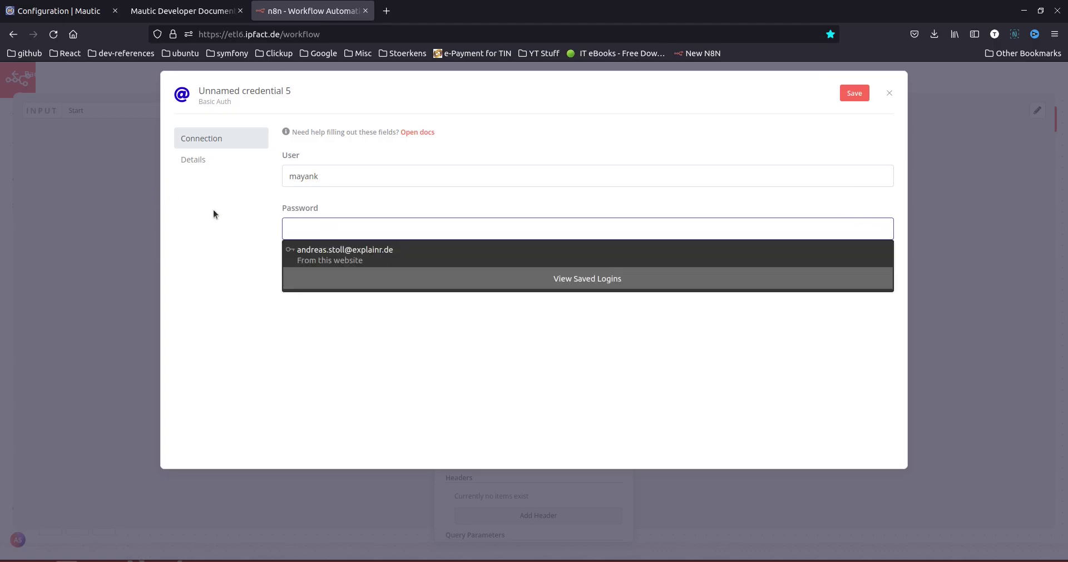
pyautogui.click(239, 229)
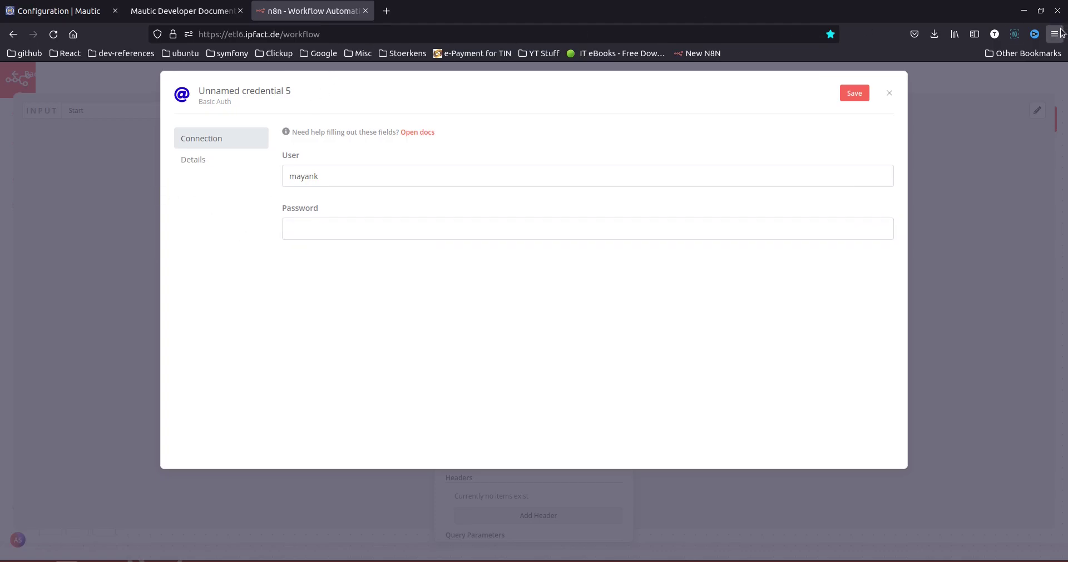
pyautogui.click(884, 229)
pyautogui.hotkey('ctrl', 'v')
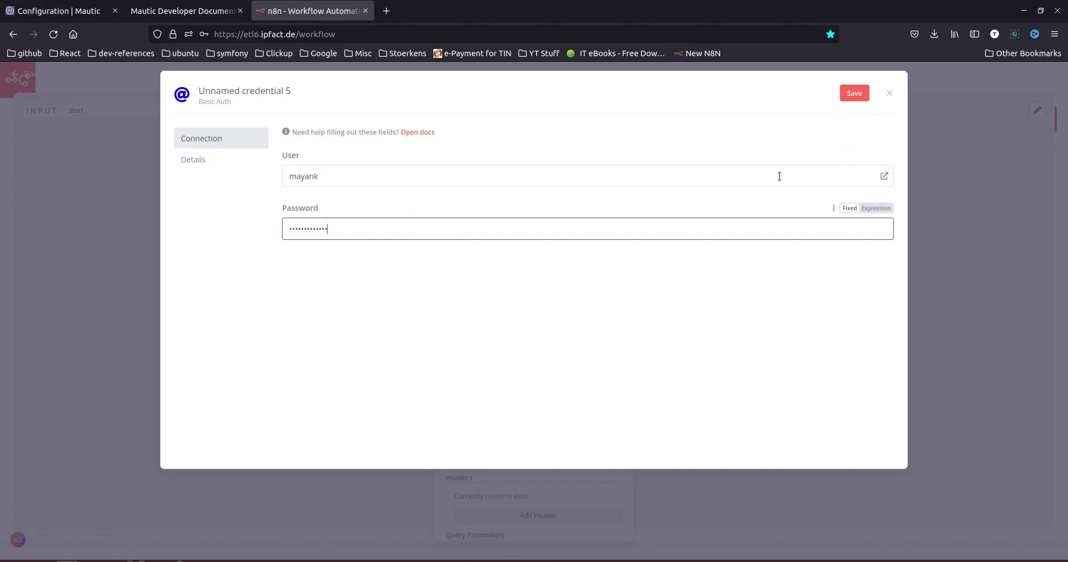
# - Rename the credential to 'mautic http basic' and save it
pyautogui.click(278, 91)
pyautogui.hotkey('ctrl', 'a')
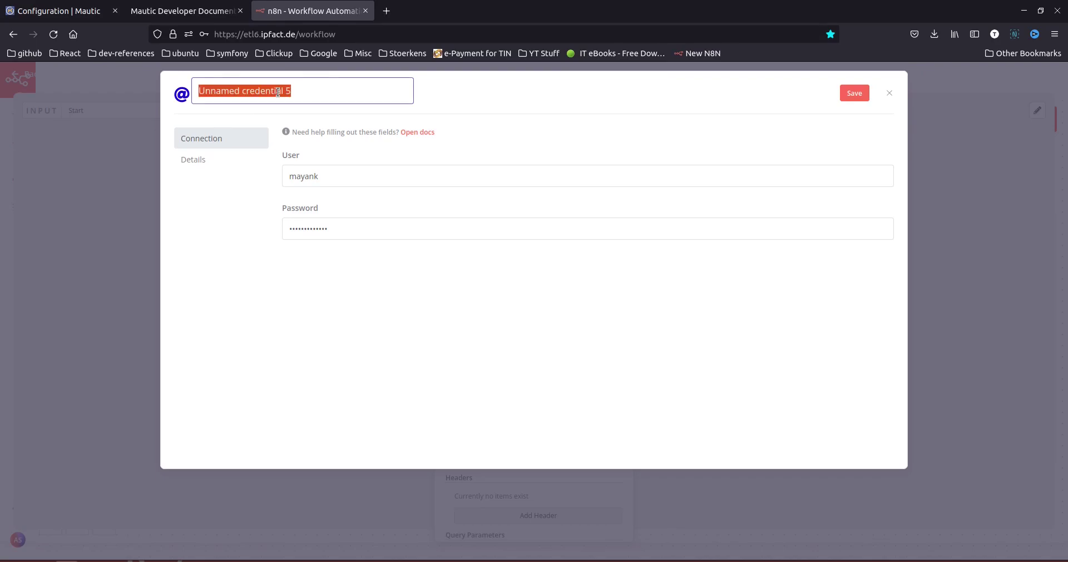
pyautogui.write('mautic http basic')
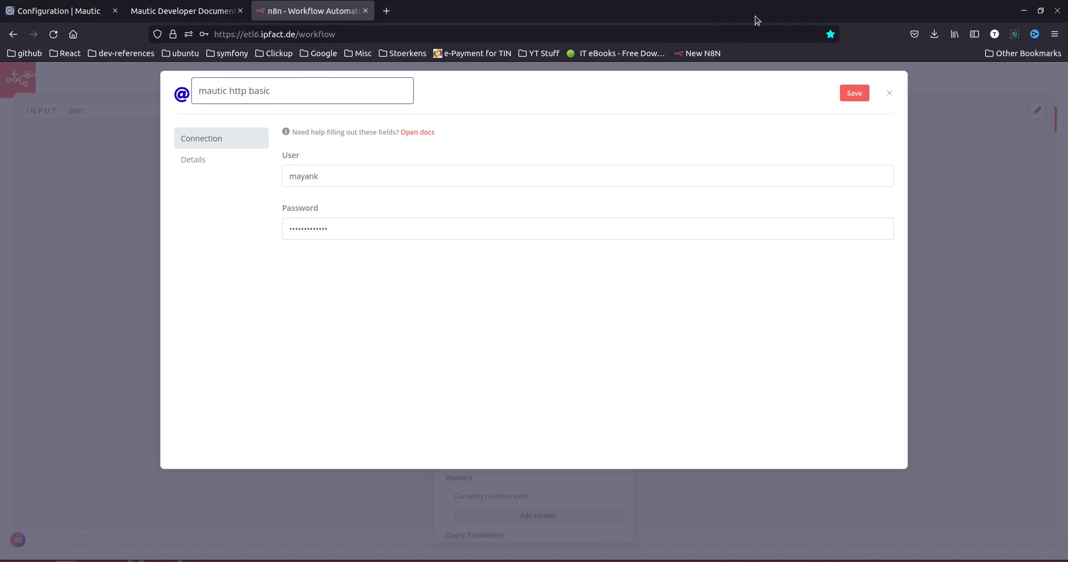
pyautogui.click(854, 92)
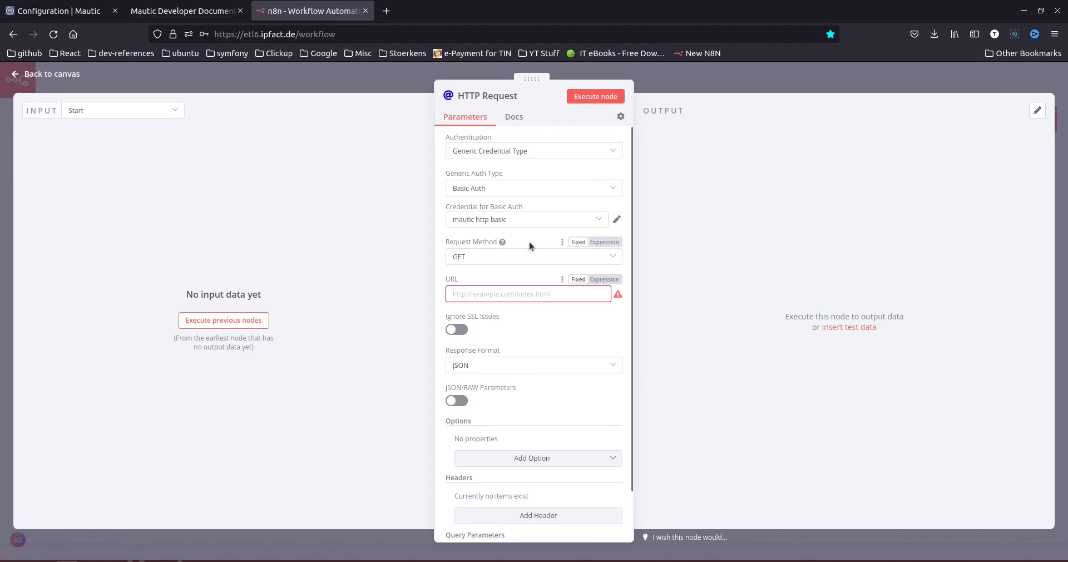
# - Set the n8n request URL to the copied Mautic site base address followed by /api/
pyautogui.click(82, 18)
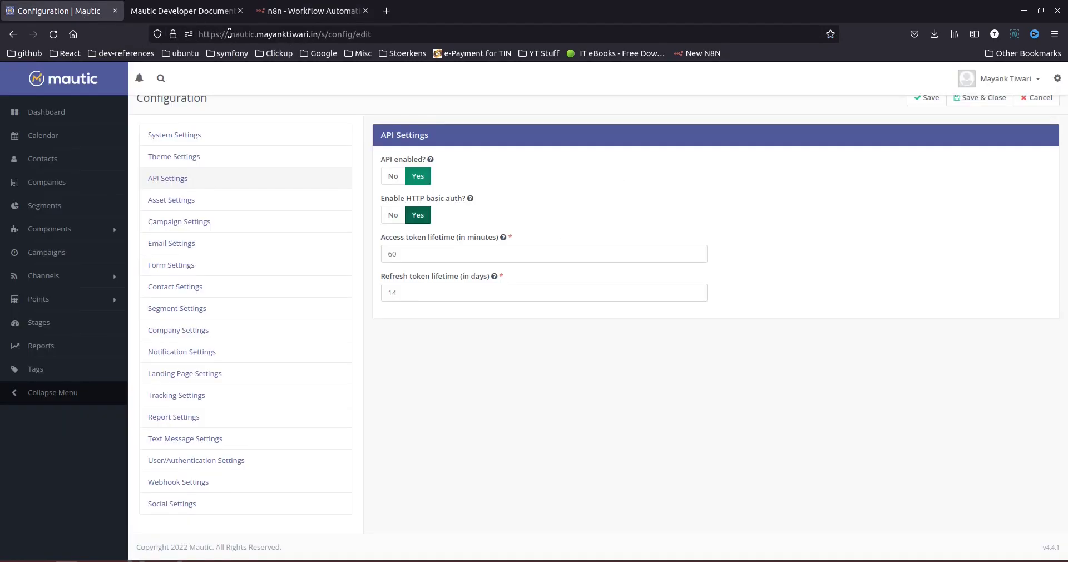
pyautogui.moveTo(320, 34); pyautogui.dragTo(195, 25)
pyautogui.hotkey('ctrl', 'c')
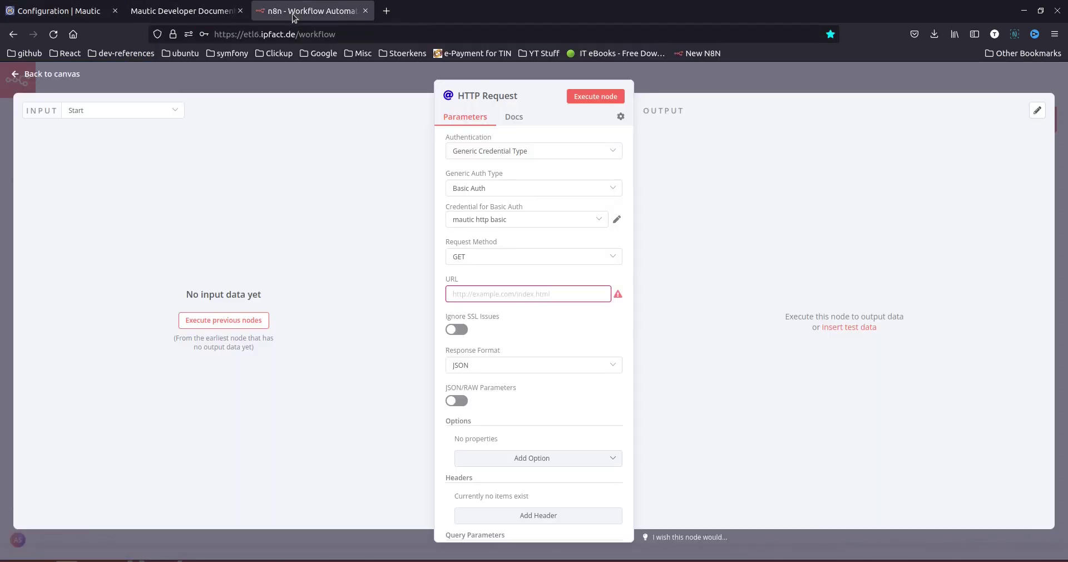
pyautogui.click(294, 14)
pyautogui.click(472, 295)
pyautogui.hotkey('ctrl', 'v')
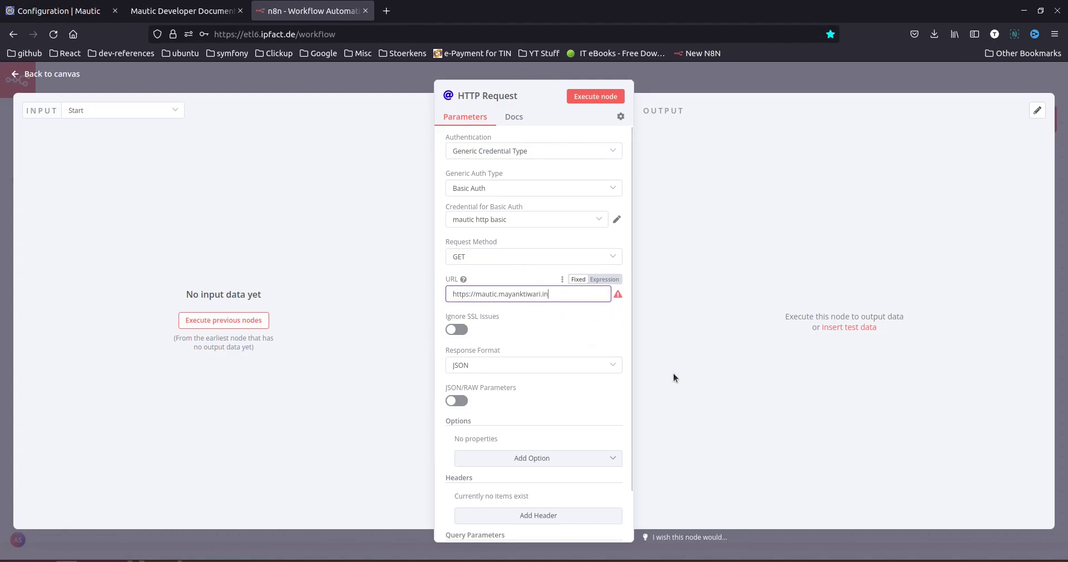
pyautogui.write('/')
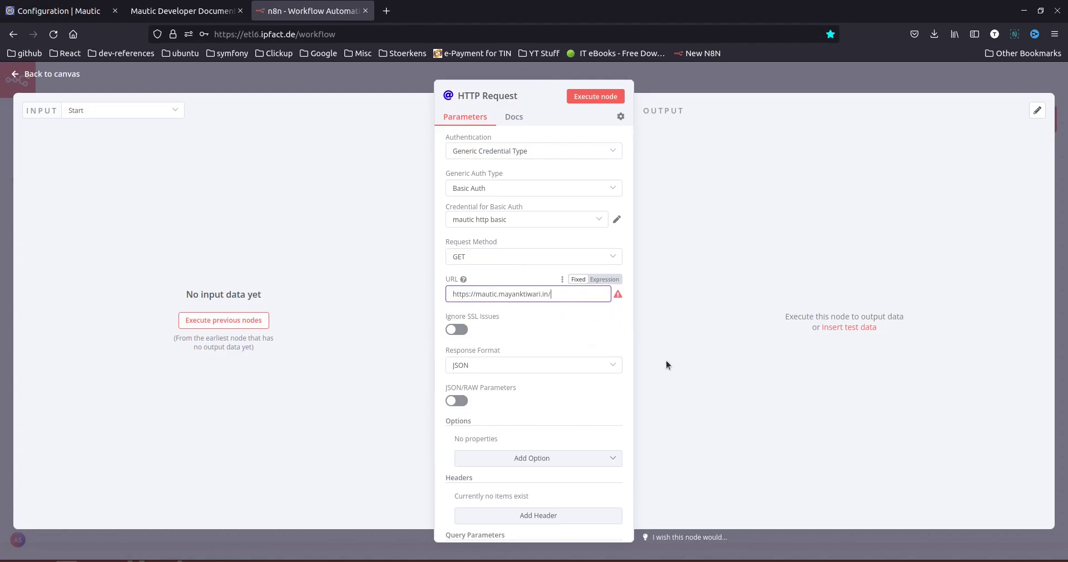
pyautogui.write('api/')
# - Find List Contacts in the API docs, copy its /contacts path, and return to n8n
pyautogui.hotkey('ctrl', 'pageup')
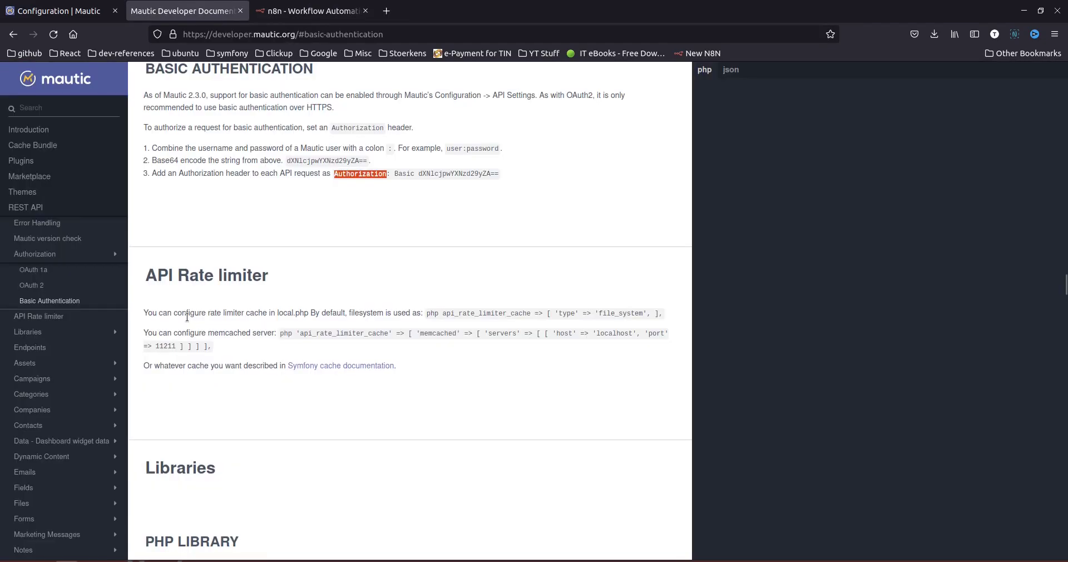
pyautogui.click(44, 429)
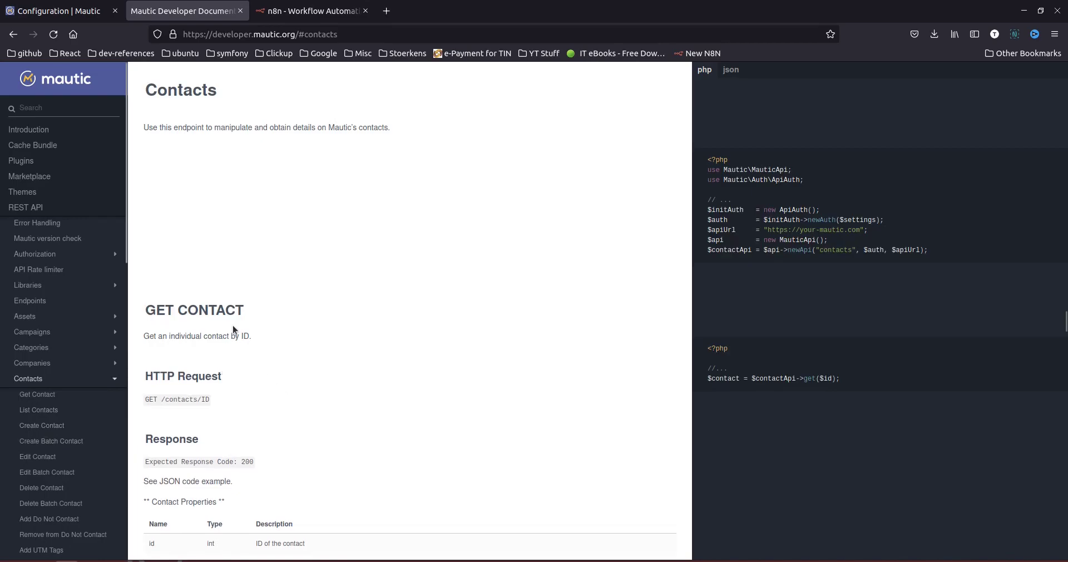
pyautogui.click(39, 410)
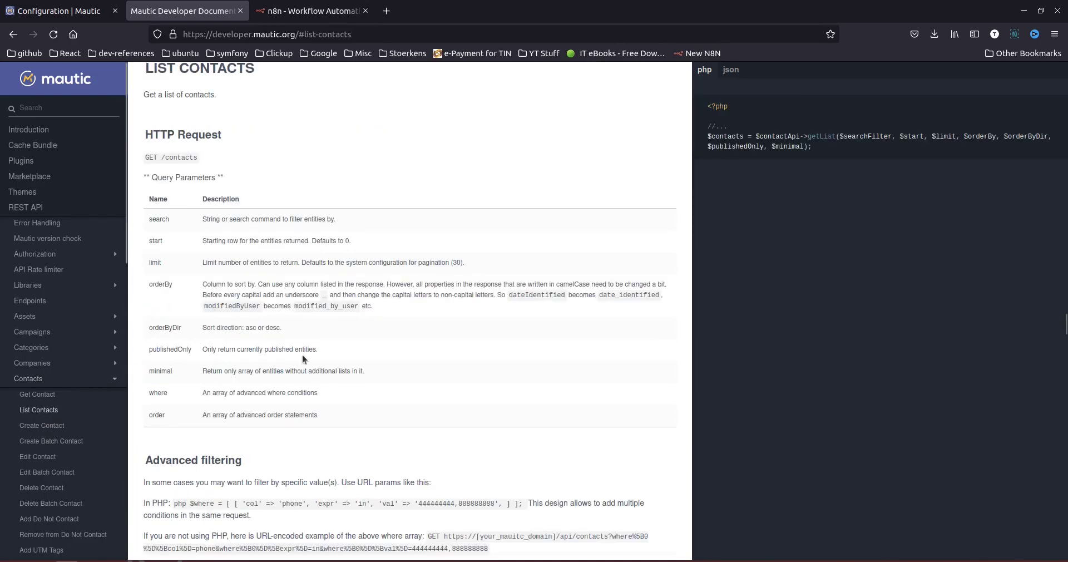
pyautogui.doubleClick(183, 161)
pyautogui.moveTo(161, 159); pyautogui.dragTo(180, 160)
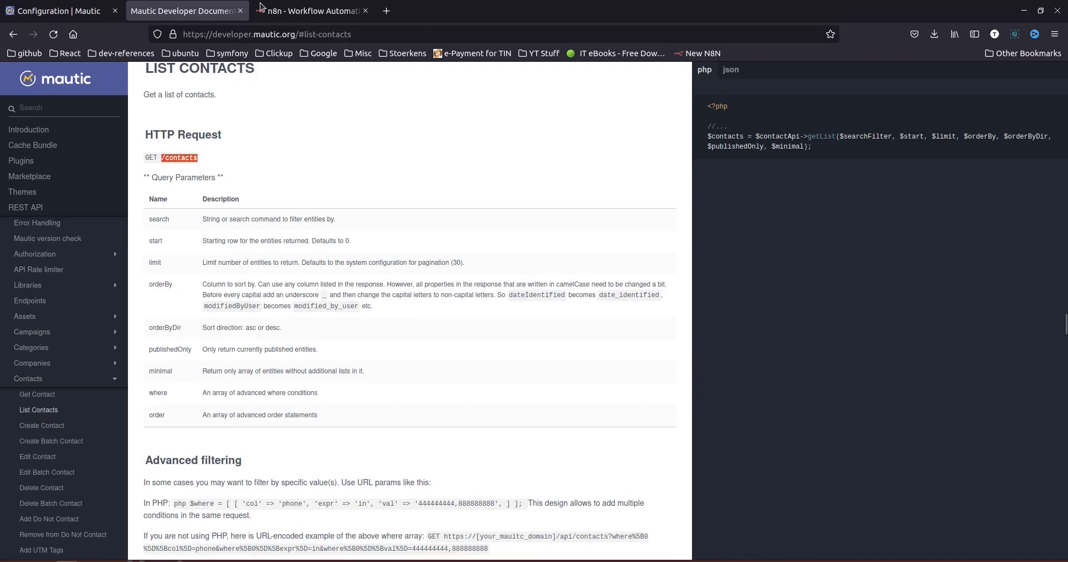
pyautogui.click(286, 16)
# - Append /contacts to the URL, remove the doubled slash, execute the node, and show the returned contacts
pyautogui.write('/contacts')
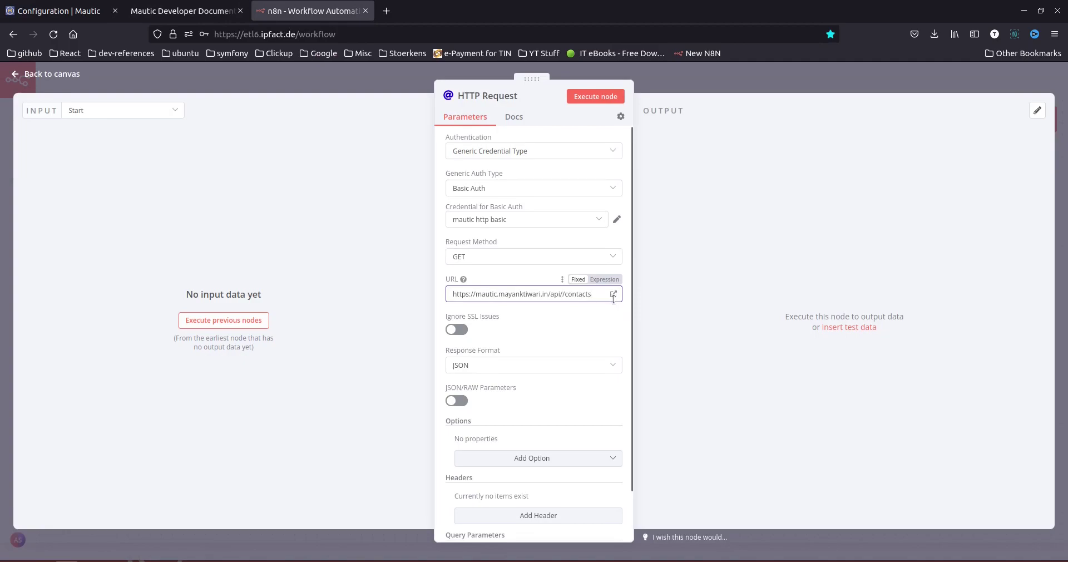
pyautogui.click(563, 294)
pyautogui.press('BackSpace')
pyautogui.click(593, 97)
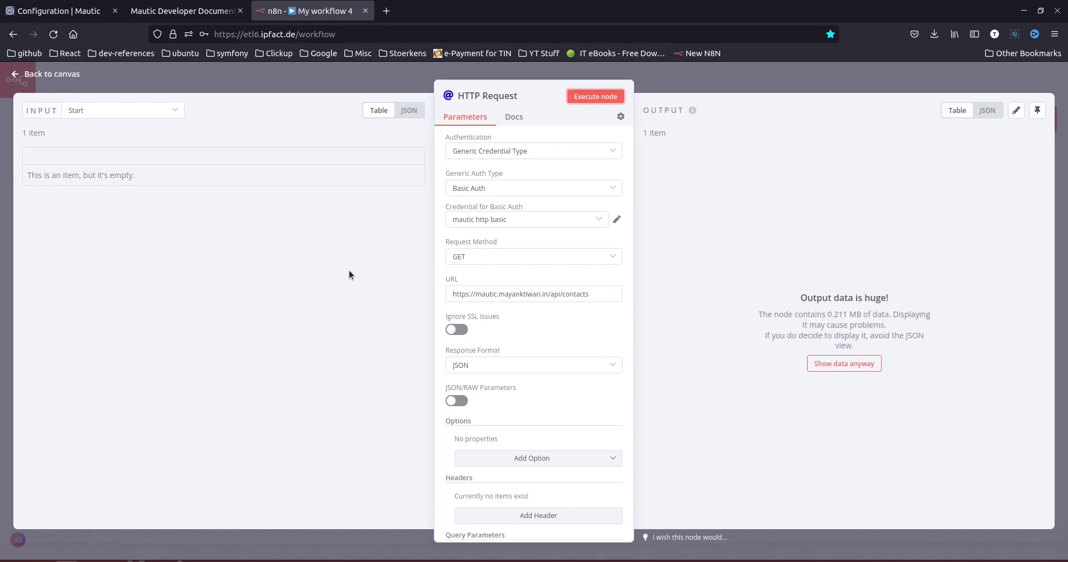
pyautogui.click(856, 363)
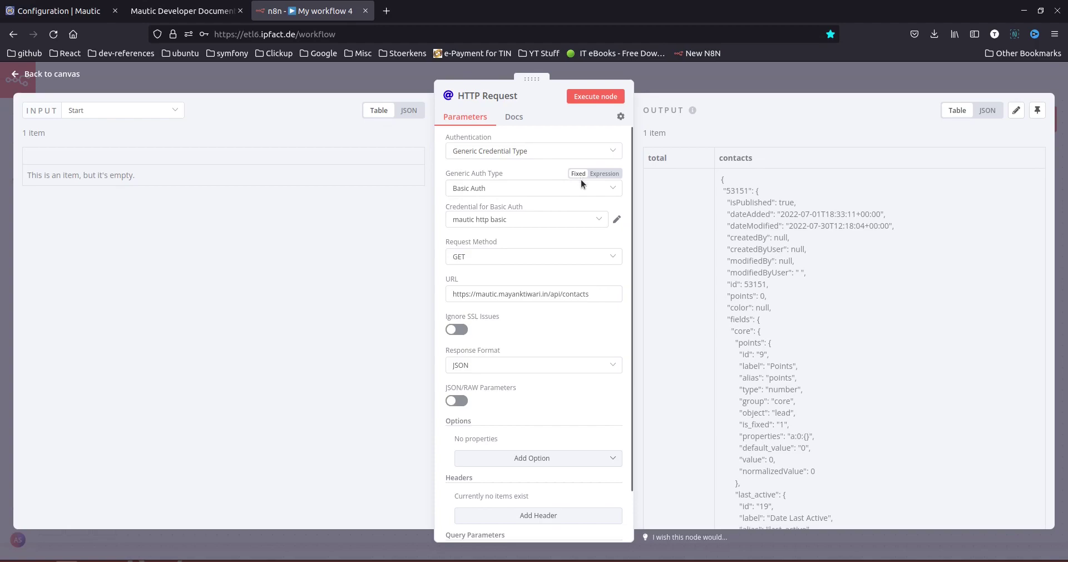
# - Open the mautic http basic credential, then find Basic Authentication in the Mautic API docs
pyautogui.click(617, 221)
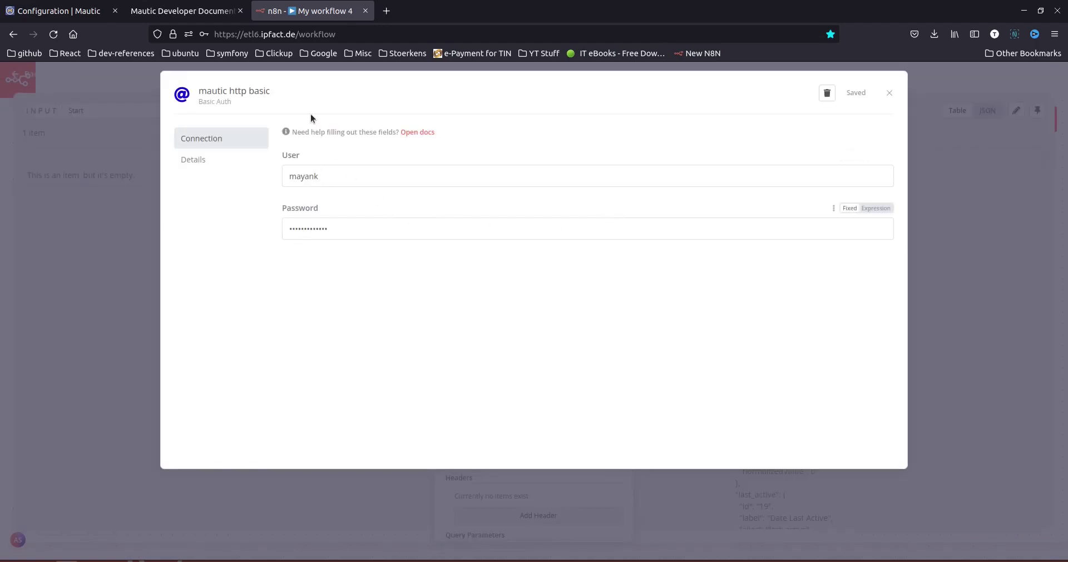
pyautogui.click(188, 12)
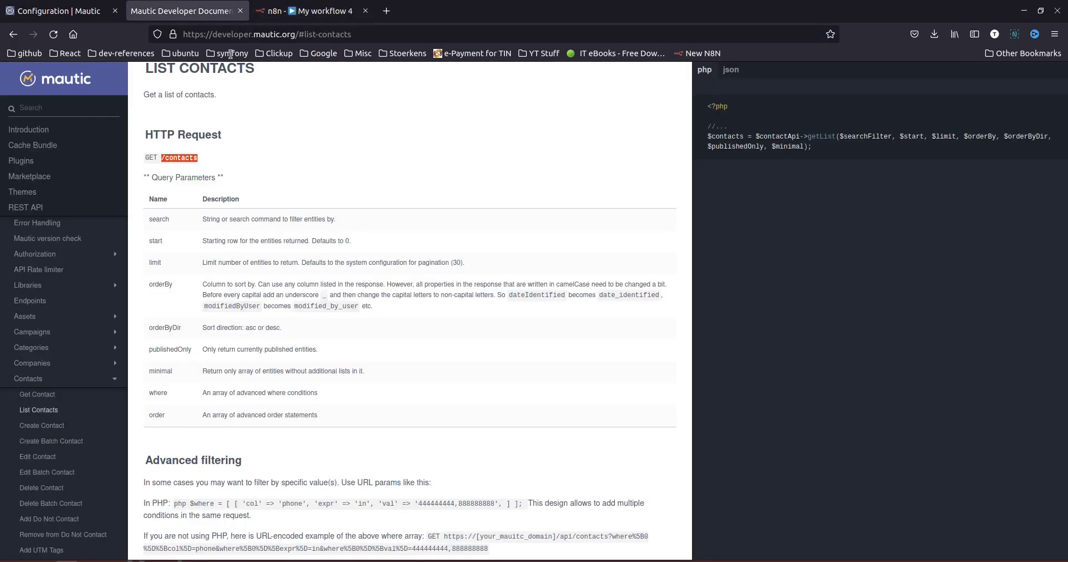
pyautogui.click(46, 254)
pyautogui.click(34, 300)
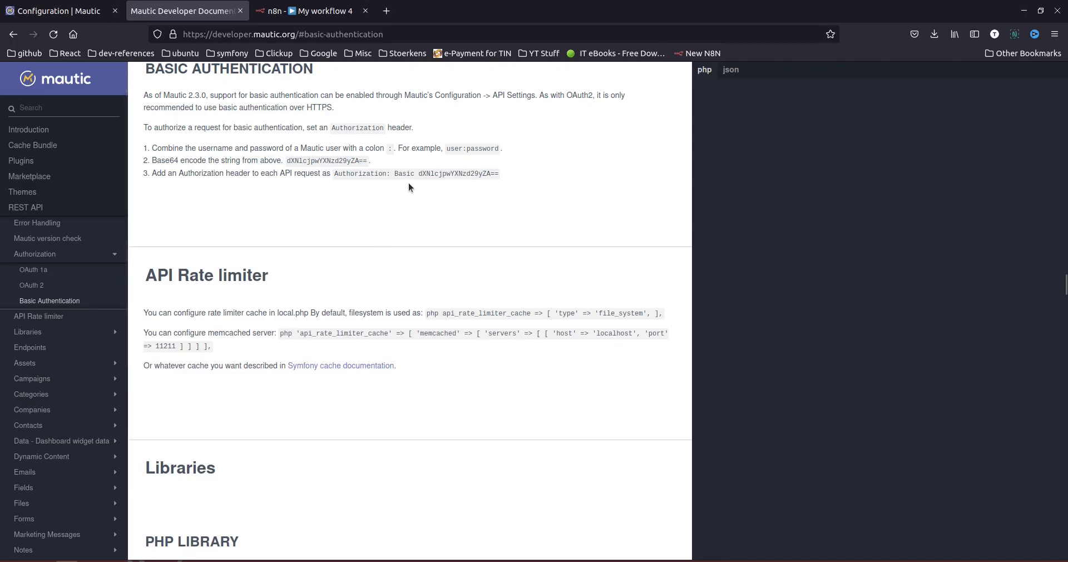
# - Review the user:password format and its Base64 example, then close the credential in n8n
pyautogui.doubleClick(457, 150)
pyautogui.doubleClick(481, 149)
pyautogui.click(468, 146)
pyautogui.doubleClick(465, 148)
pyautogui.click(331, 161)
pyautogui.doubleClick(331, 160)
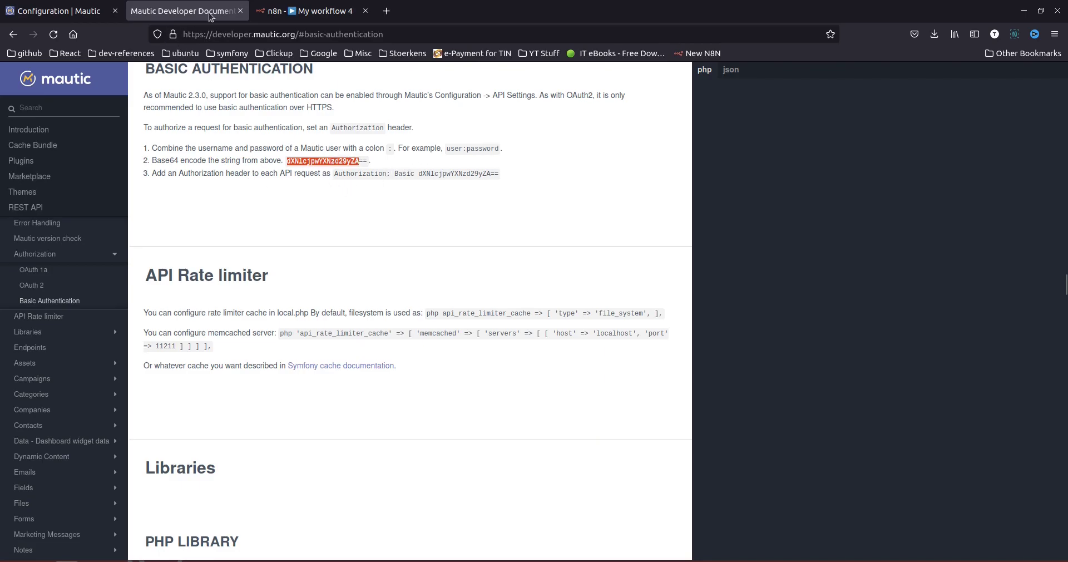
pyautogui.click(310, 11)
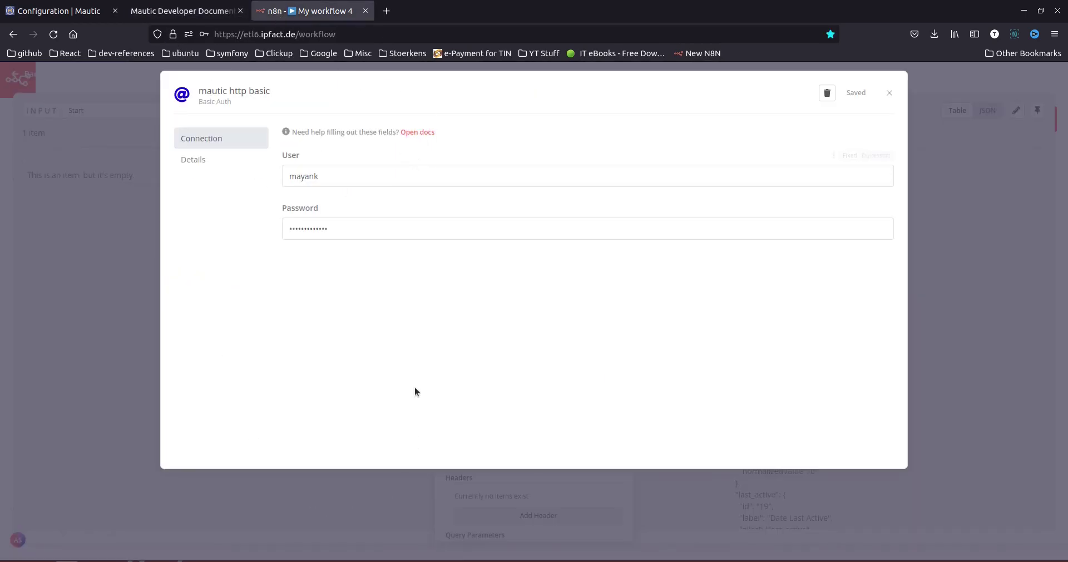
pyautogui.click(890, 95)
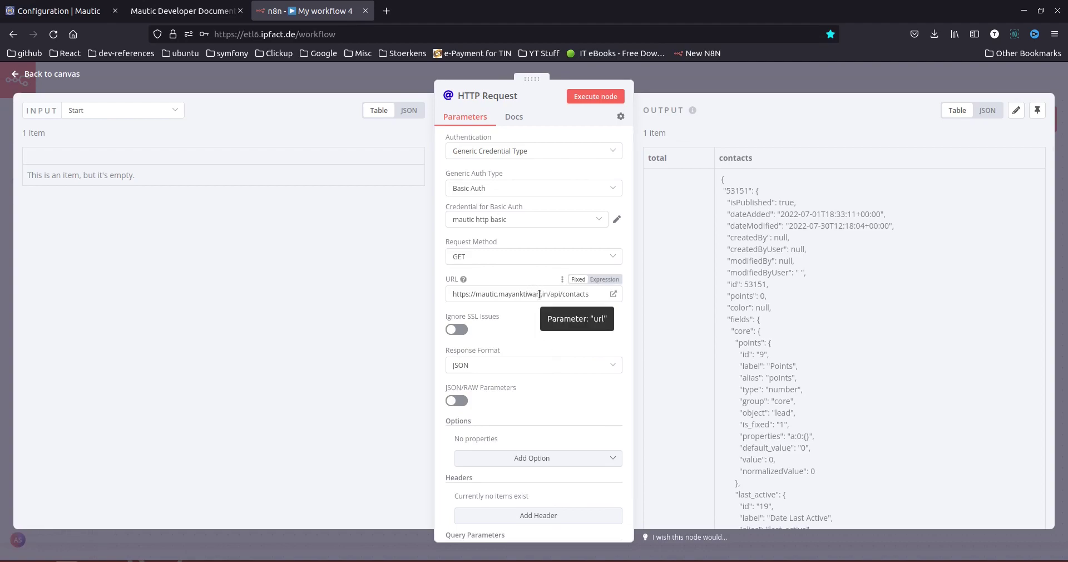
# - Go over the request URL's domain, /api and /contacts parts, undoing an accidental text move
pyautogui.moveTo(447, 295); pyautogui.dragTo(544, 300)
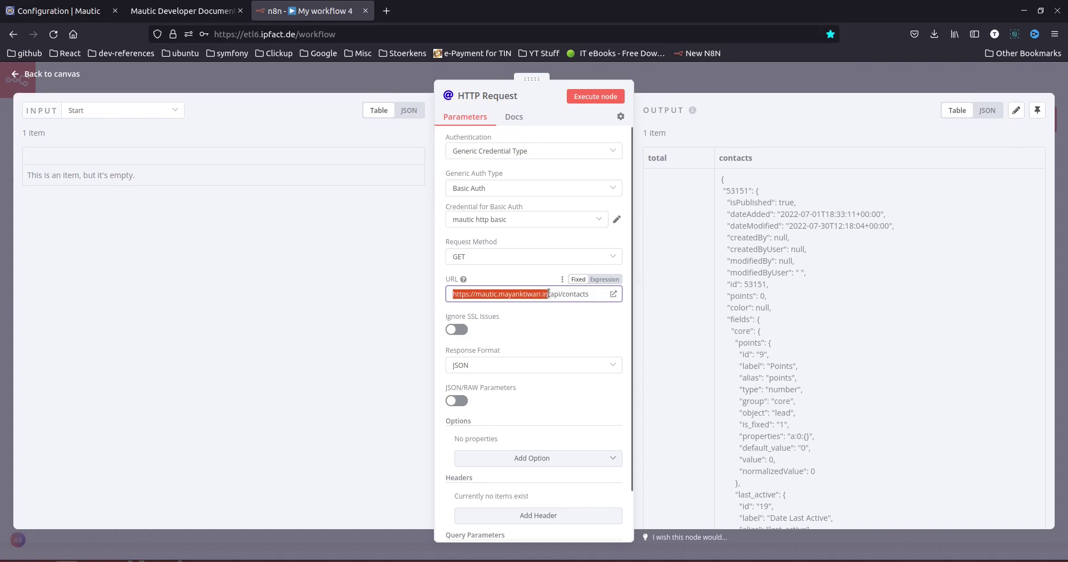
pyautogui.moveTo(545, 293); pyautogui.dragTo(551, 293)
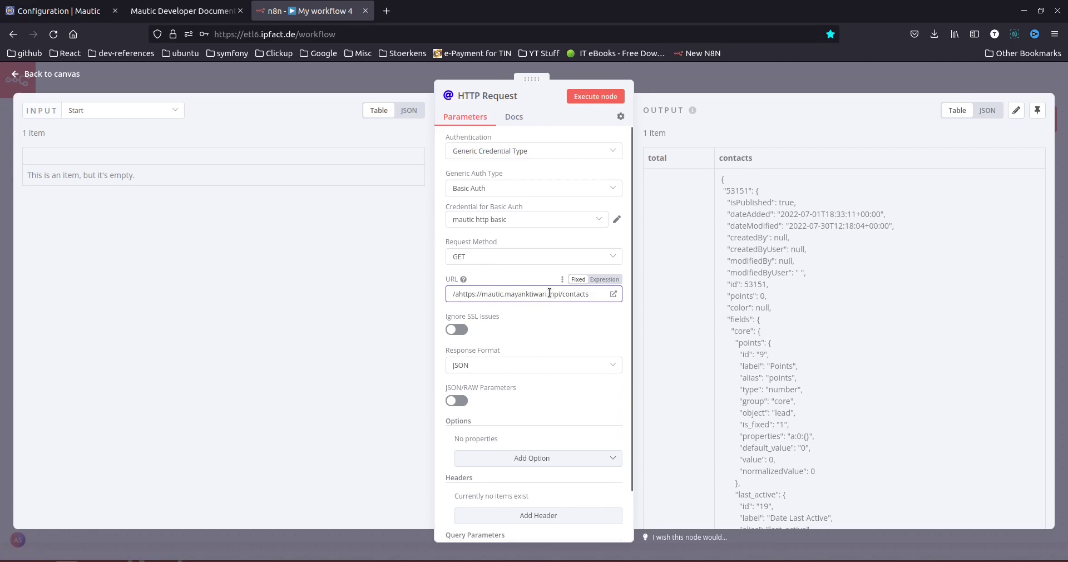
pyautogui.hotkey('ctrl', 'z')
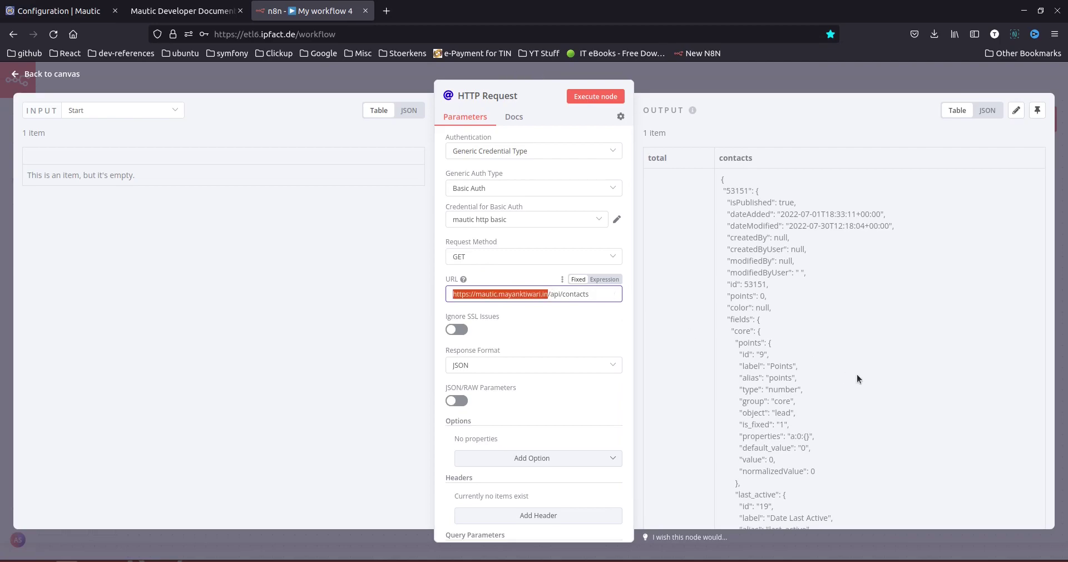
pyautogui.press('Right')
pyautogui.hotkey('shift', 'Right')
pyautogui.hotkey('shift', 'Right')
pyautogui.hotkey('shift', 'Right')
pyautogui.hotkey('shift', 'Right')
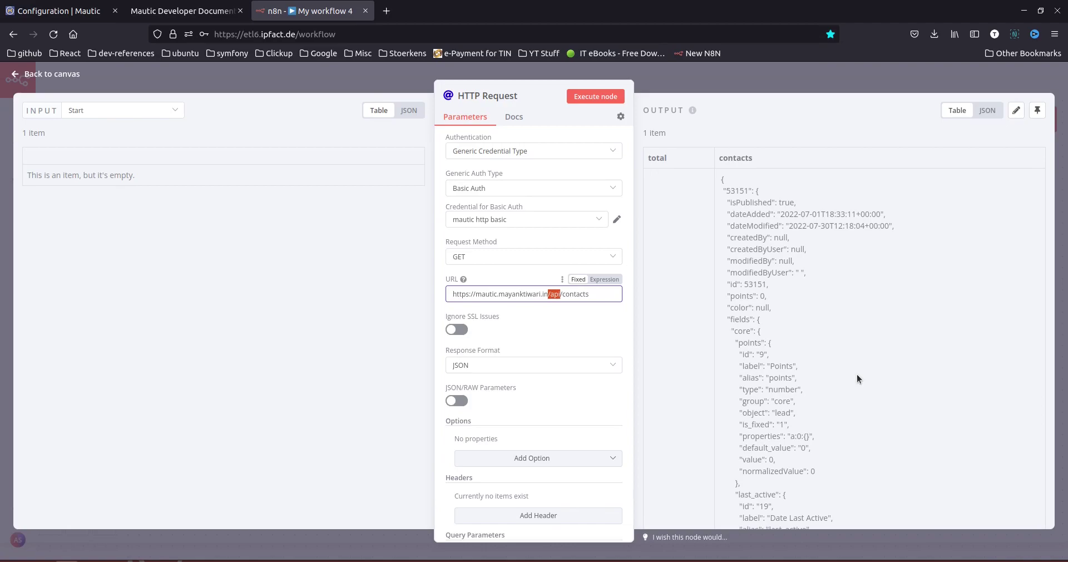
pyautogui.press('Right')
pyautogui.hotkey('shift', 'Right')
pyautogui.hotkey('shift', 'Right')
pyautogui.hotkey('shift', 'Right')
pyautogui.hotkey('shift', 'Right')
pyautogui.hotkey('shift', 'Right')
pyautogui.hotkey('shift', 'Right')
pyautogui.hotkey('shift', 'Right')
pyautogui.hotkey('shift', 'Right')
pyautogui.hotkey('shift', 'Right')
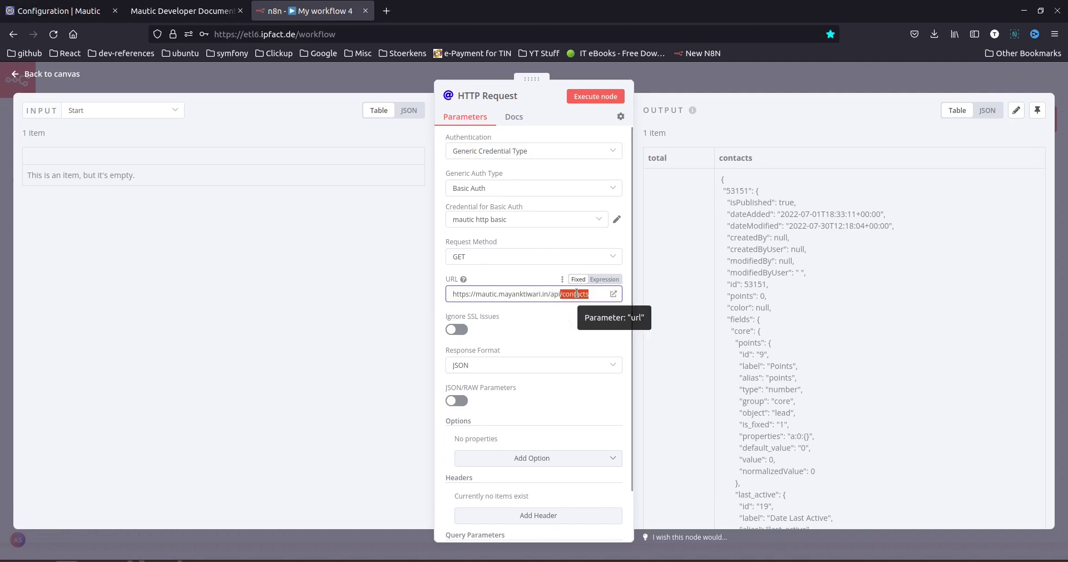
pyautogui.click(176, 11)
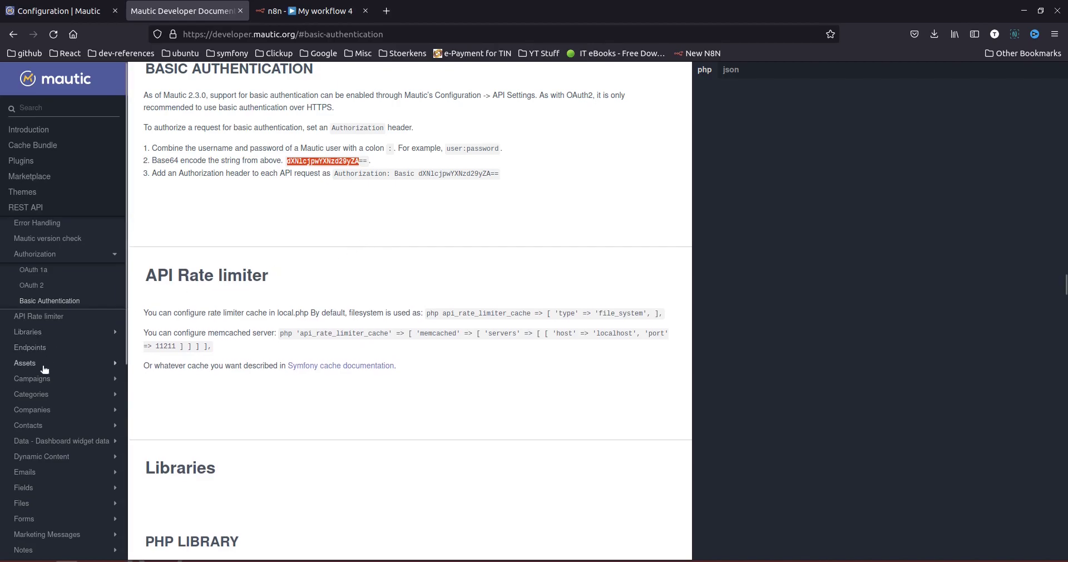
# - Look up the Contacts section and the List Contacts /contacts endpoint, then return to n8n
pyautogui.click(28, 425)
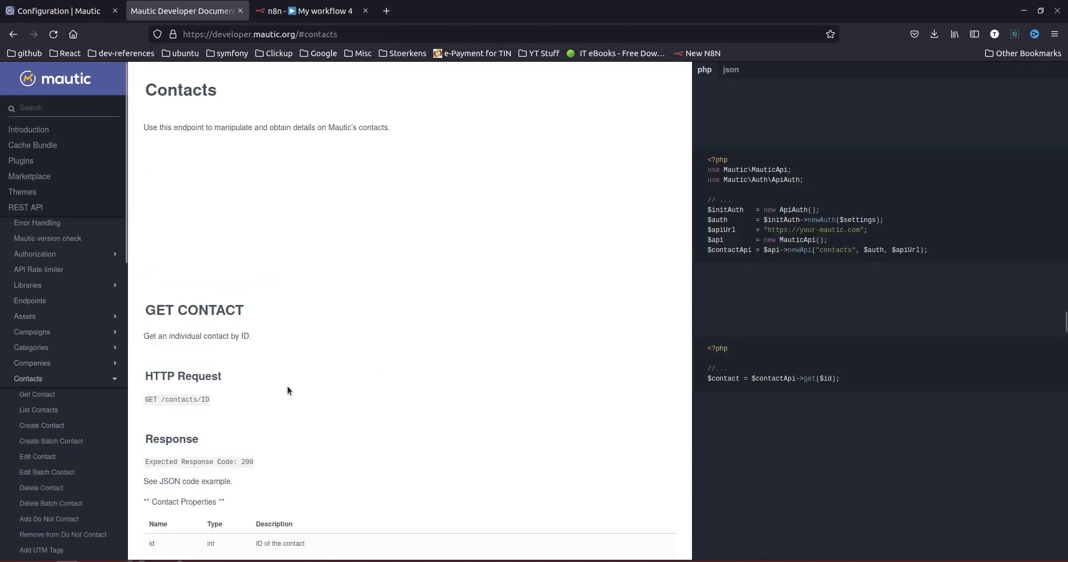
pyautogui.scroll(-1, 272, 375)
pyautogui.scroll(-2, 265, 369)
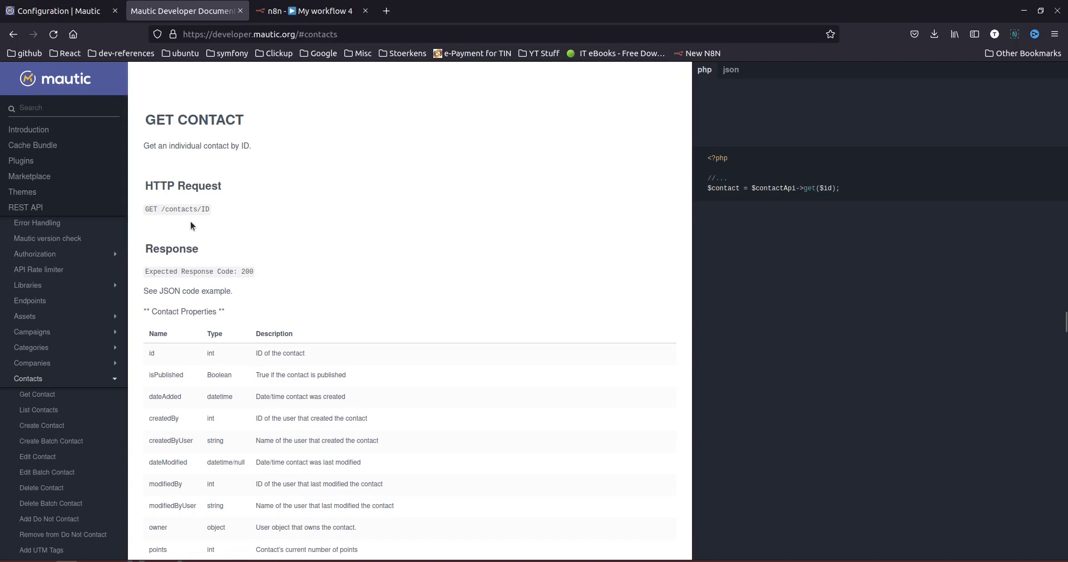
pyautogui.doubleClick(178, 207)
pyautogui.click(53, 410)
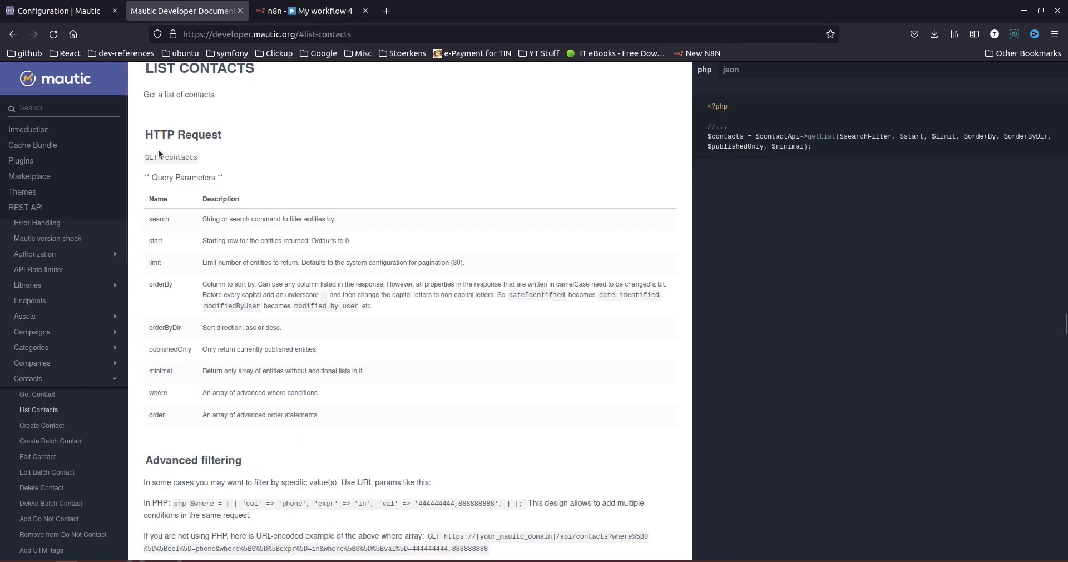
pyautogui.moveTo(161, 158); pyautogui.dragTo(187, 160)
pyautogui.click(306, 10)
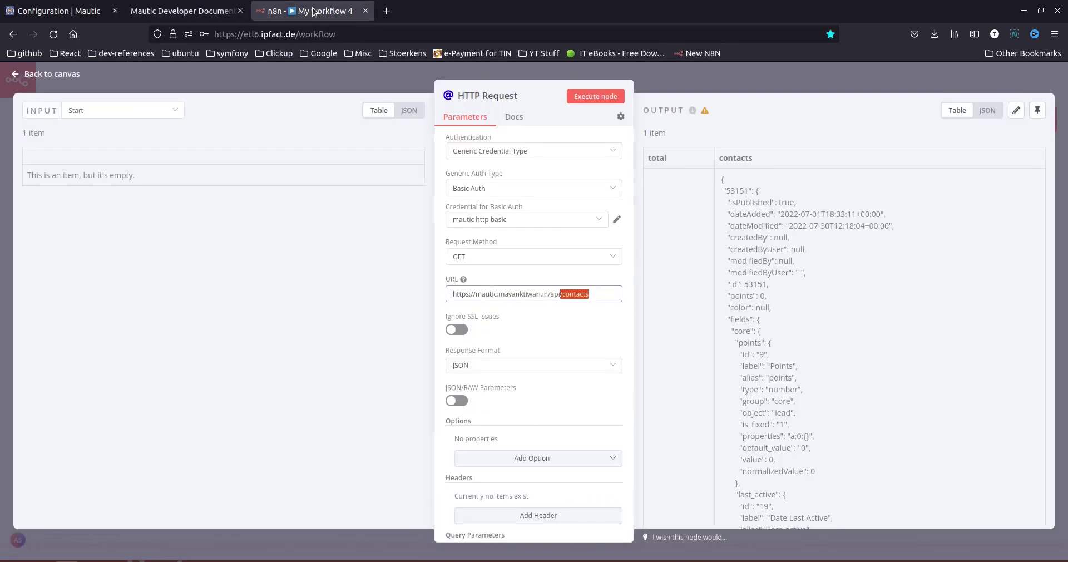
# - Show the output as JSON, note total 56936, and fold contacts to its 30 keys
pyautogui.click(759, 189)
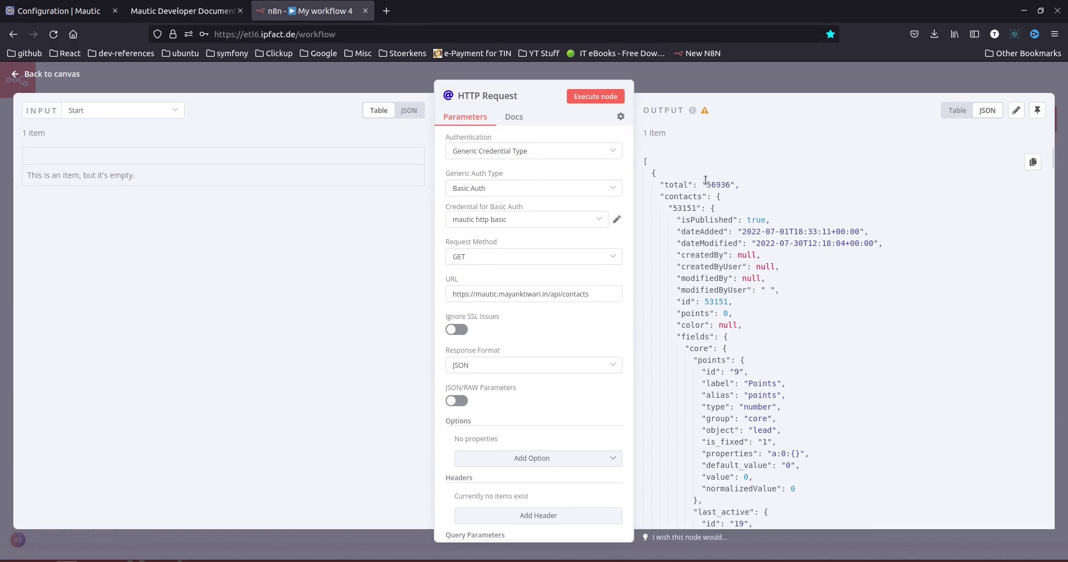
pyautogui.moveTo(706, 181); pyautogui.dragTo(733, 184)
pyautogui.click(719, 197)
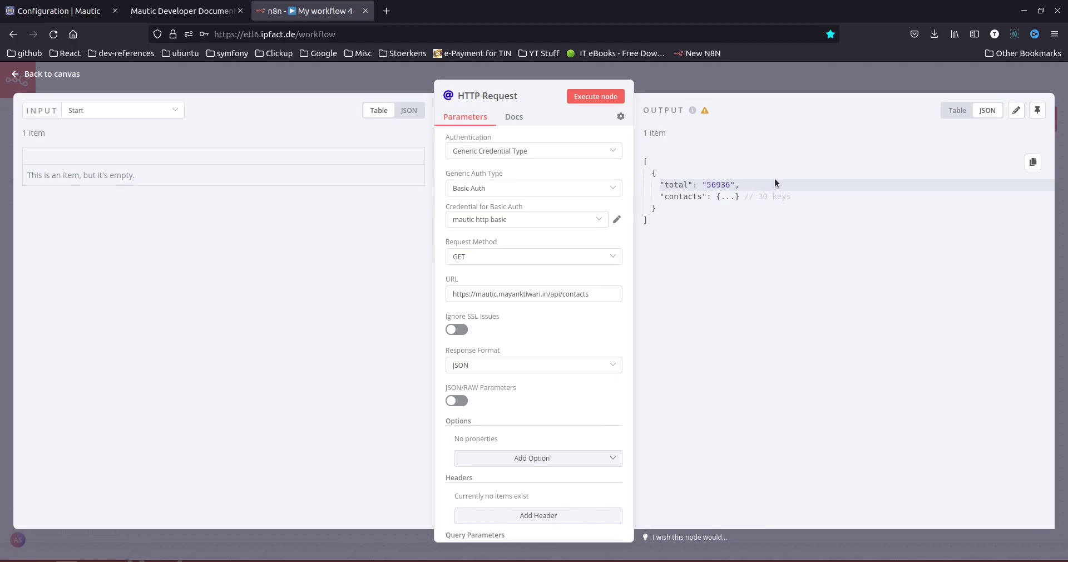
# - Unfold contacts and fold records 53151, 56934, 56946, 56947 and 56948, leaving 56949 shown
pyautogui.click(724, 197)
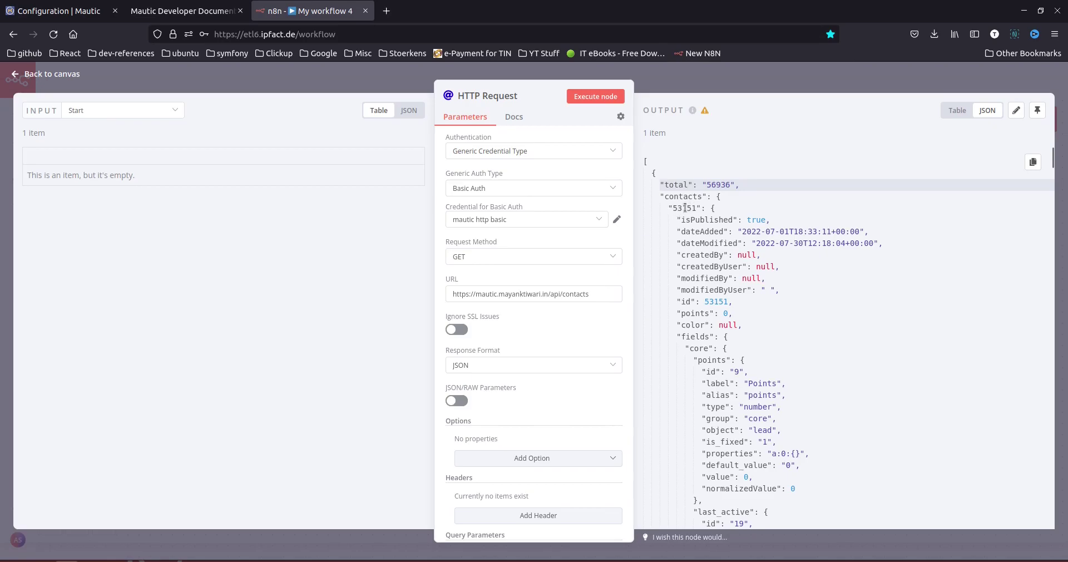
pyautogui.click(715, 212)
pyautogui.click(715, 209)
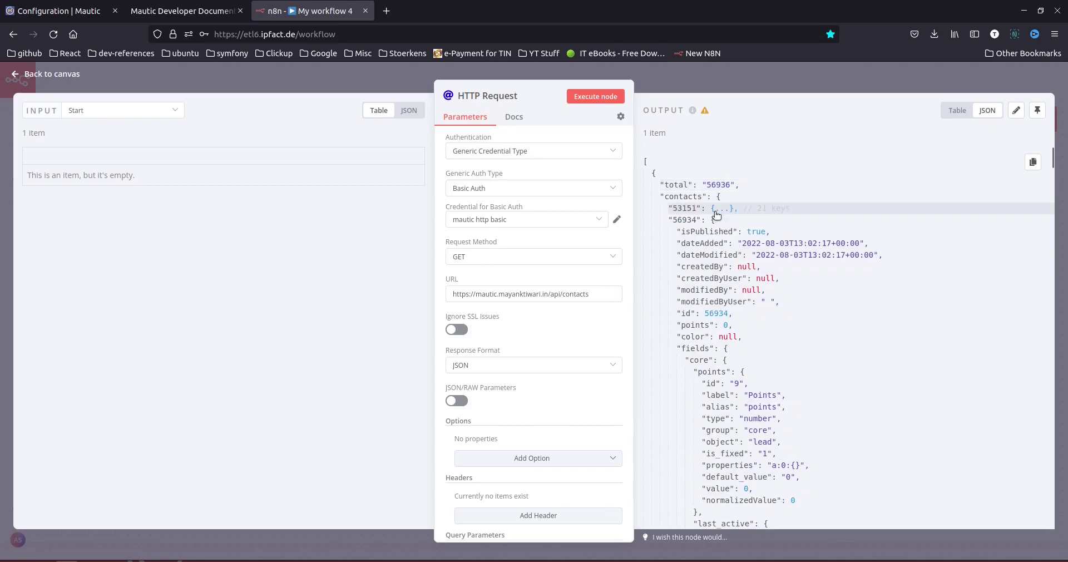
pyautogui.click(716, 220)
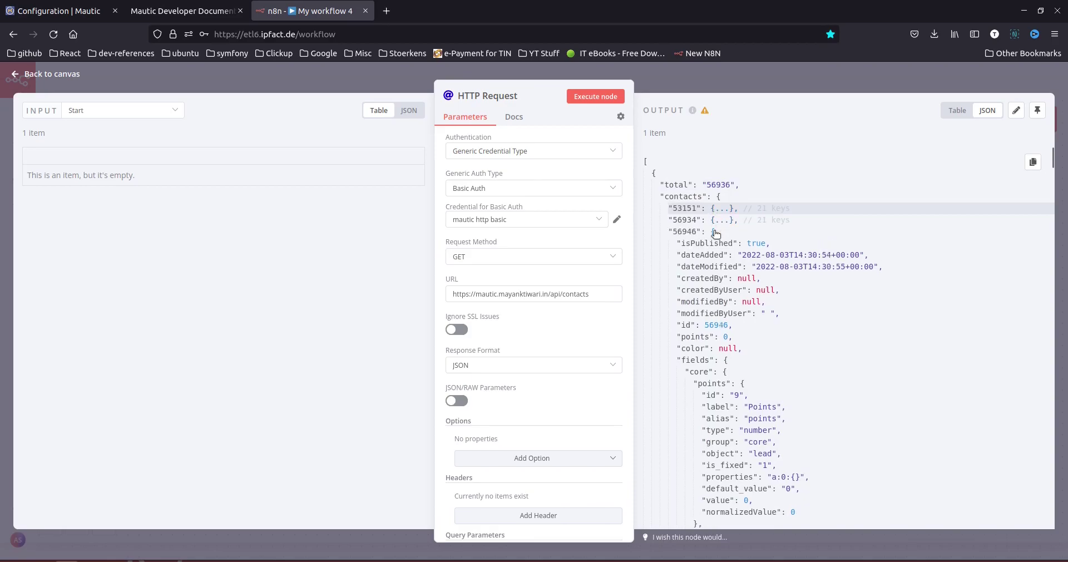
pyautogui.click(715, 231)
pyautogui.click(715, 243)
pyautogui.click(716, 254)
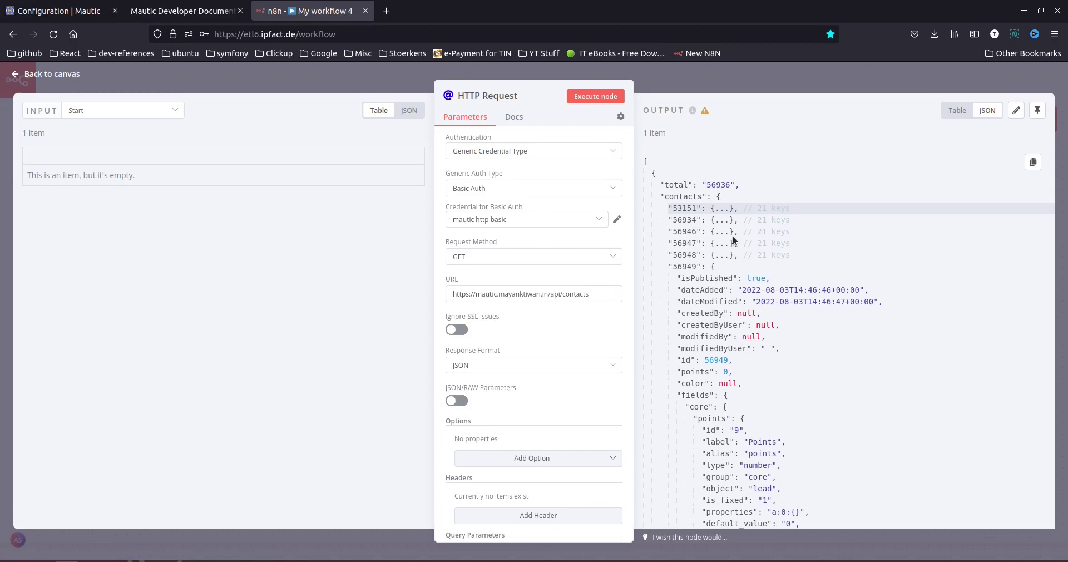
pyautogui.click(713, 211)
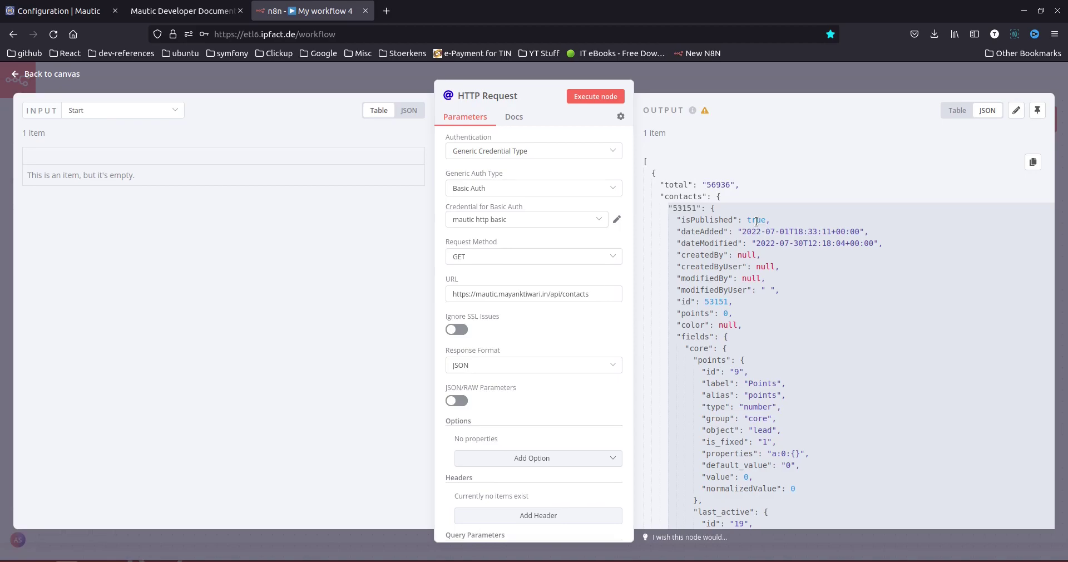
pyautogui.click(717, 209)
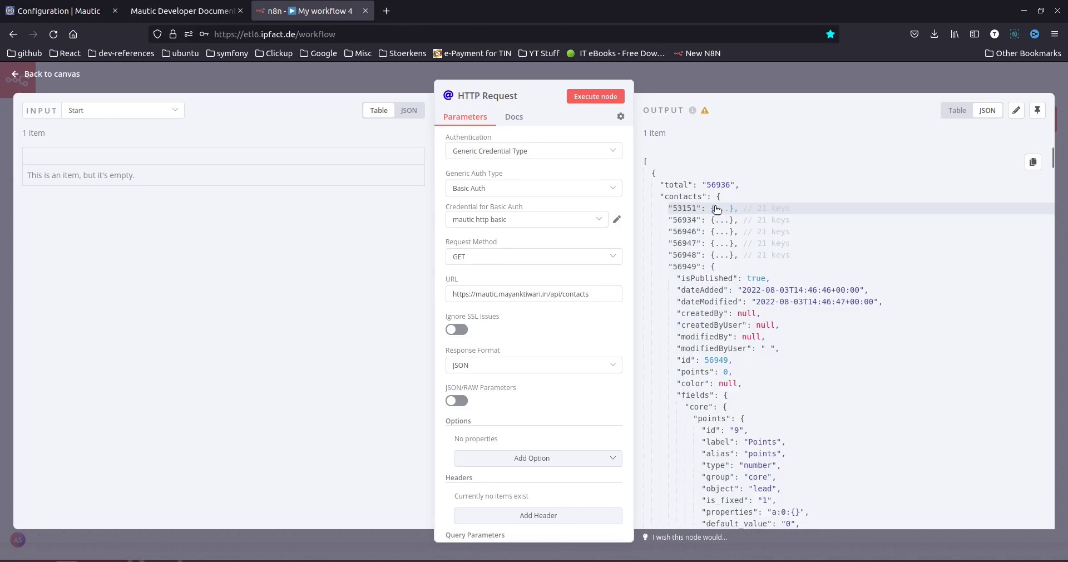
# - Refold the output array and contacts object, then unfold contact 53151 to show its fields
pyautogui.click(646, 163)
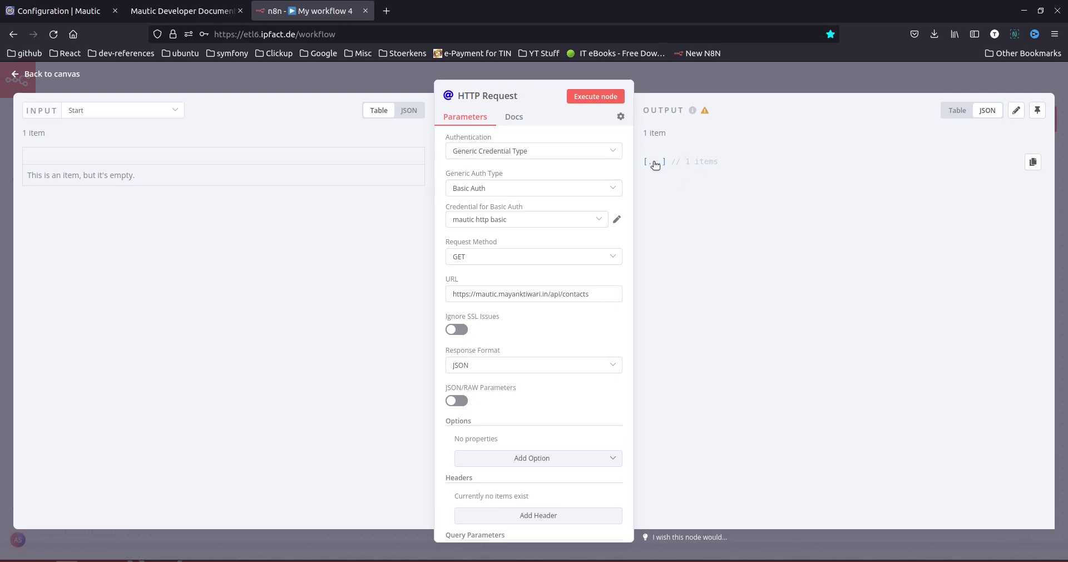
pyautogui.click(654, 162)
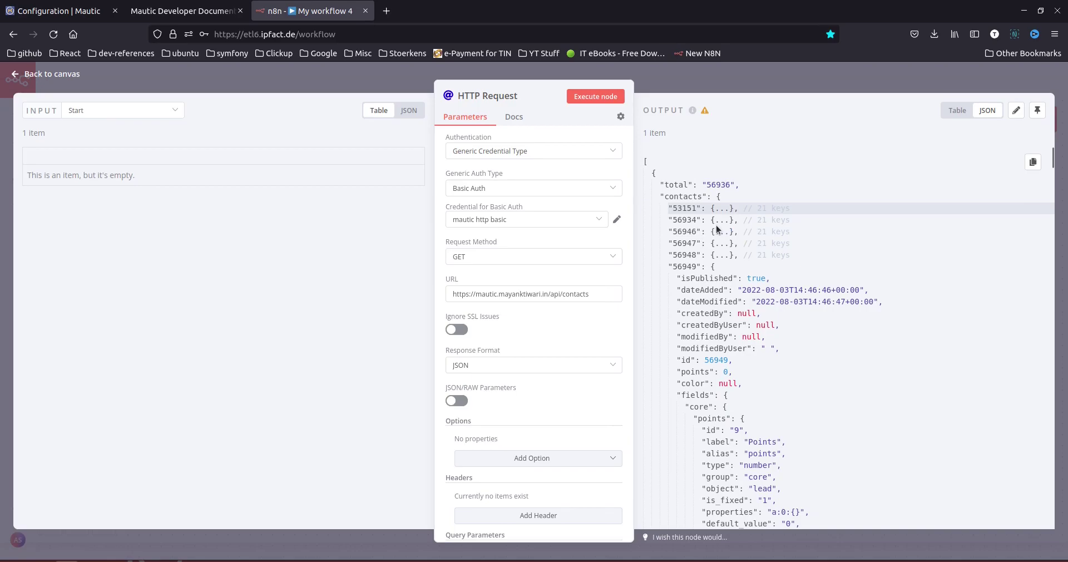
pyautogui.click(718, 197)
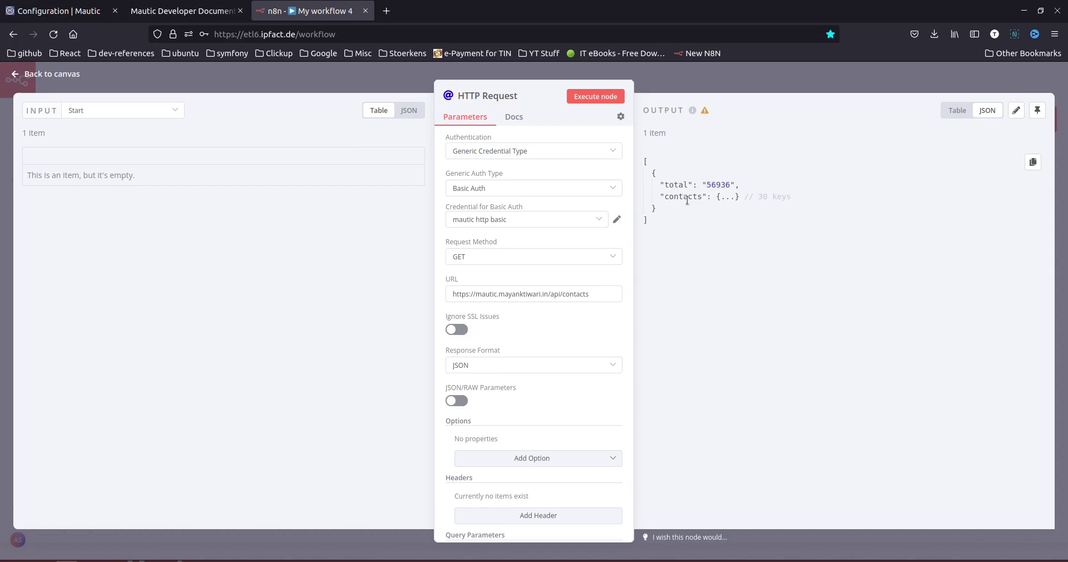
pyautogui.click(725, 197)
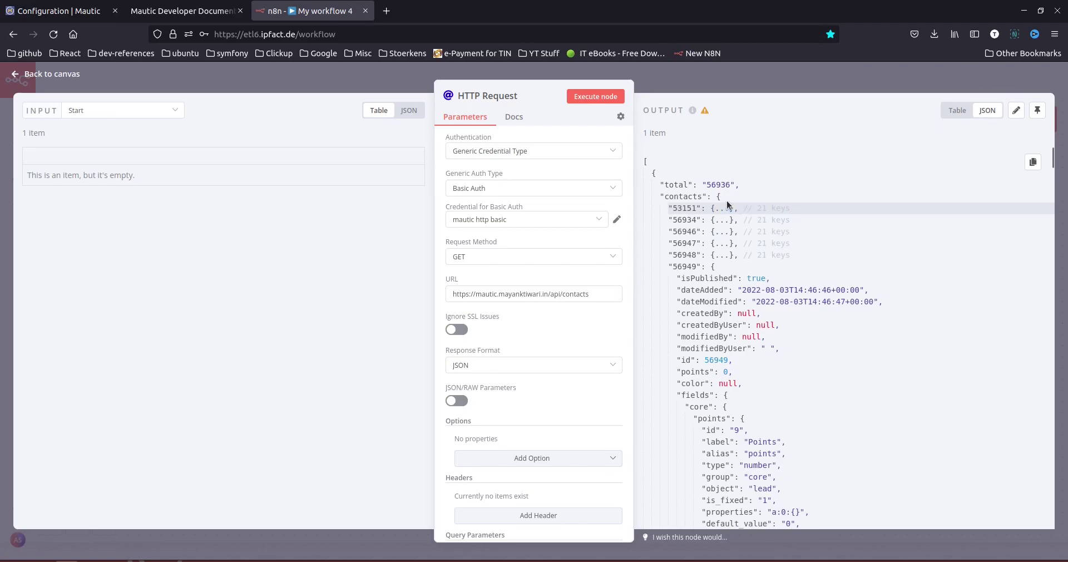
pyautogui.doubleClick(684, 209)
pyautogui.click(716, 211)
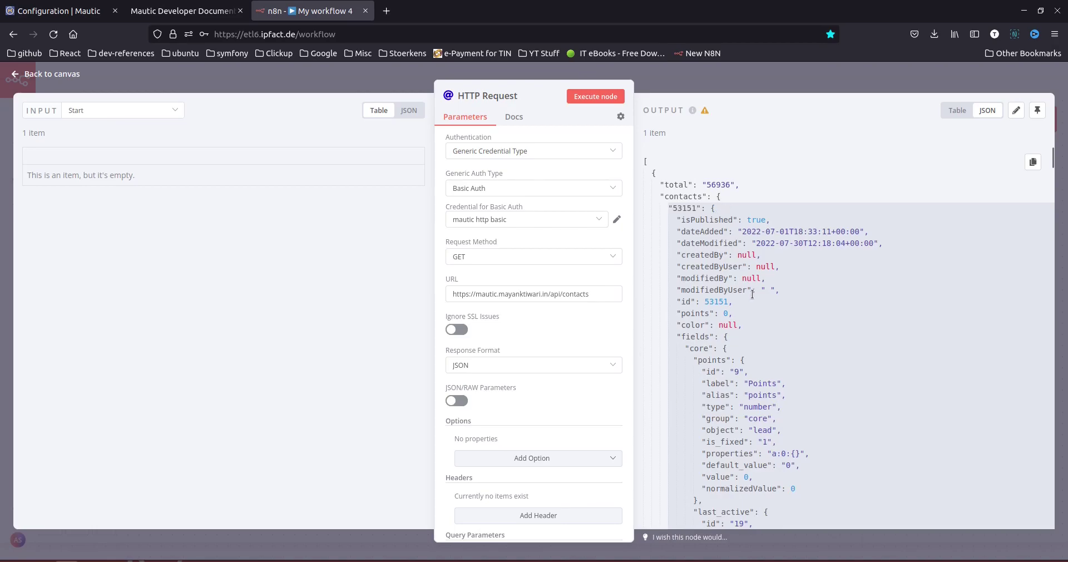